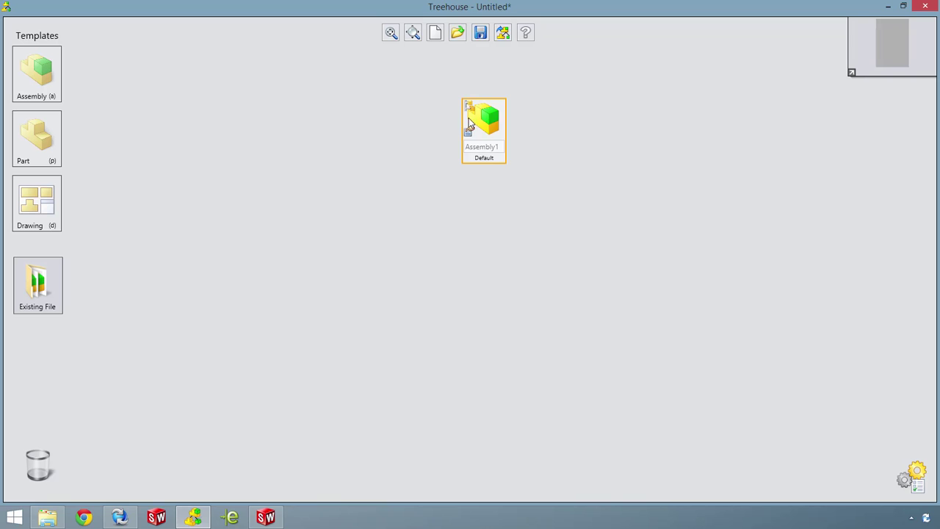
# Set the top-level assembly's document name to Power Pack in its properties.
pyautogui.click(484, 178)
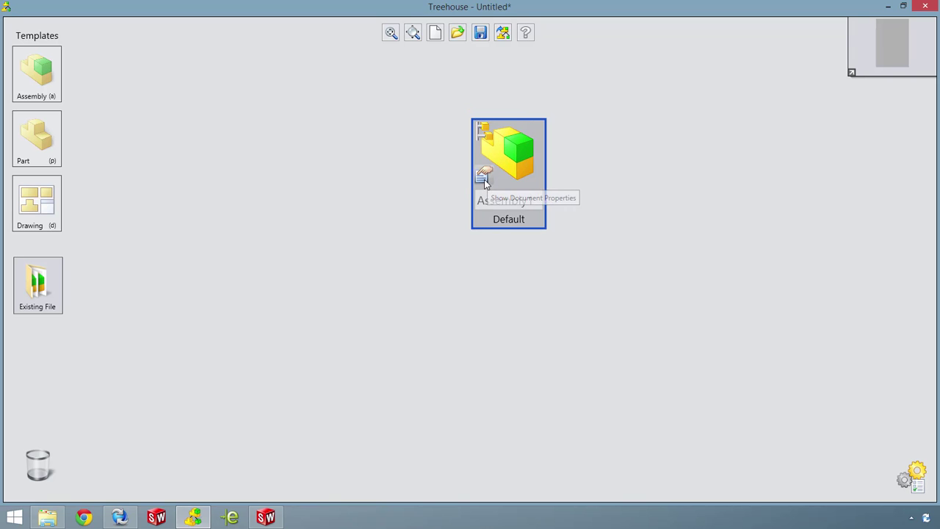
pyautogui.write('Power Pack')
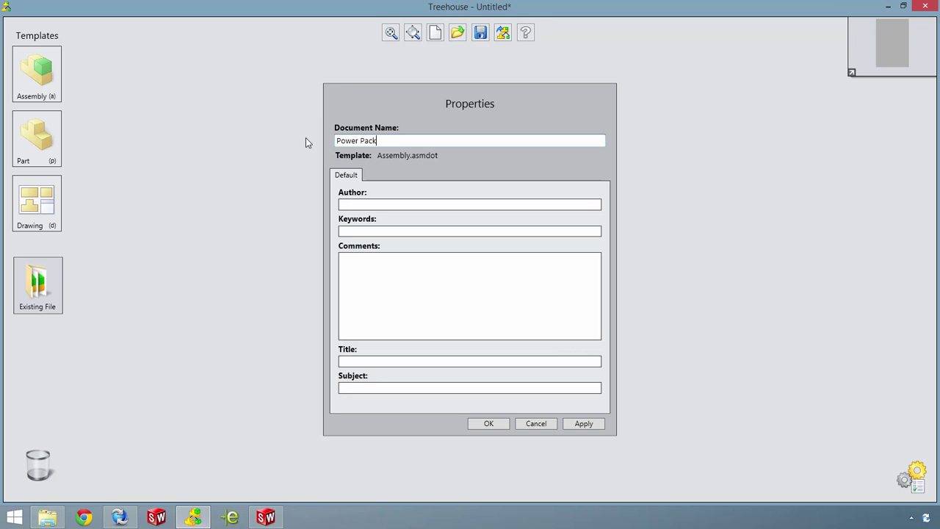
pyautogui.click(482, 424)
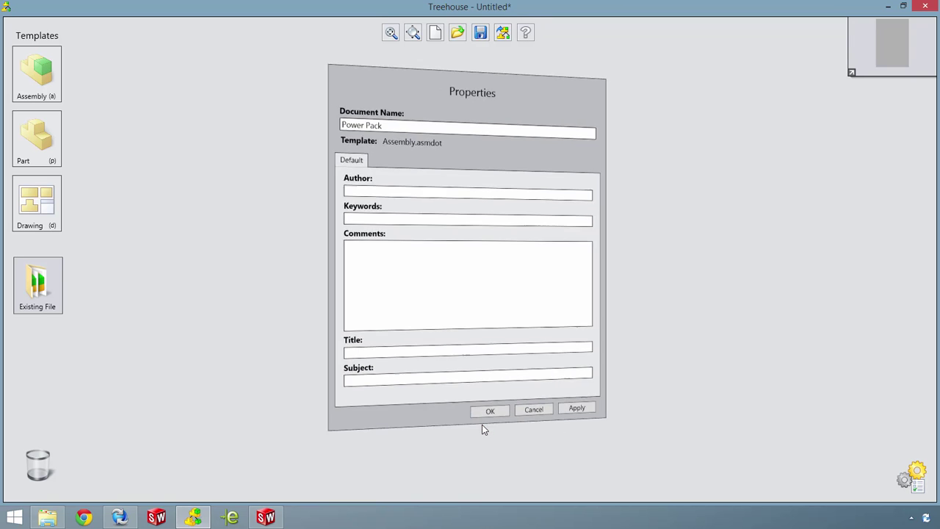
# Add a new part under the Power Pack assembly and set its document name to Connector.
pyautogui.moveTo(57, 160); pyautogui.dragTo(523, 224)
pyautogui.click(484, 323)
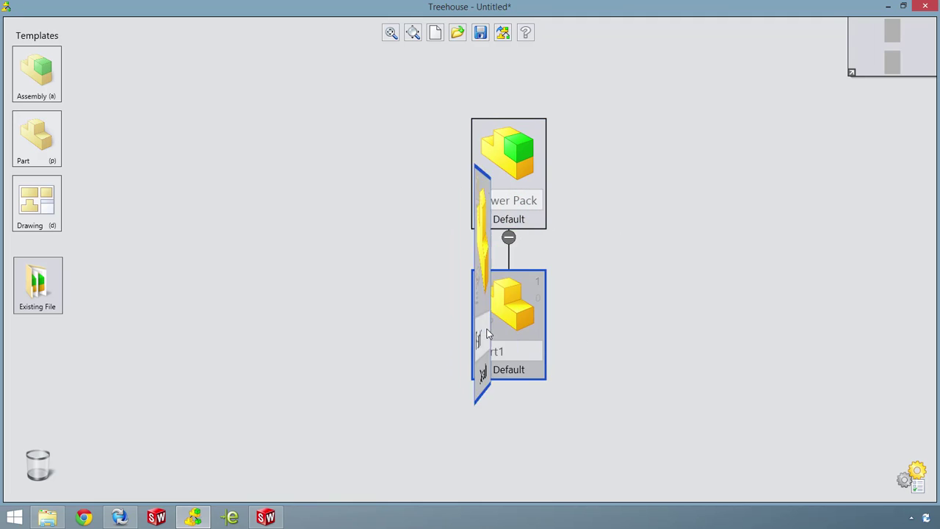
pyautogui.moveTo(376, 141); pyautogui.dragTo(318, 140)
pyautogui.write('Co')
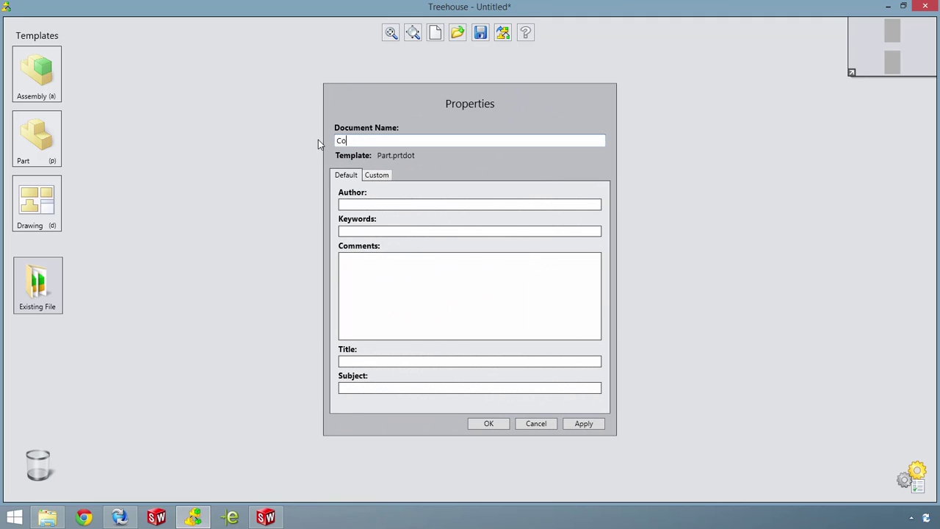
pyautogui.write('nnector')
# Fill in the part's custom properties with the description Connector and the owner's name, and apply them.
pyautogui.click(377, 175)
pyautogui.click(372, 202)
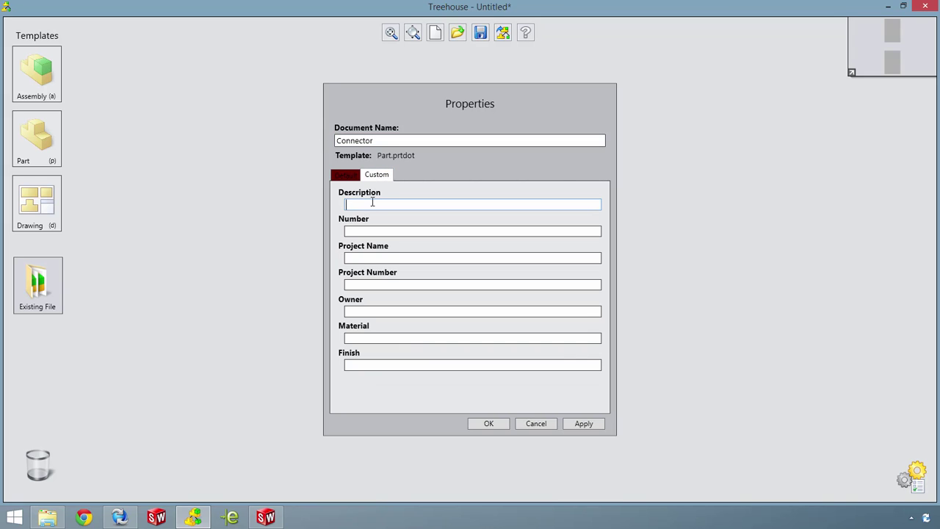
pyautogui.write('Connector')
pyautogui.click(371, 312)
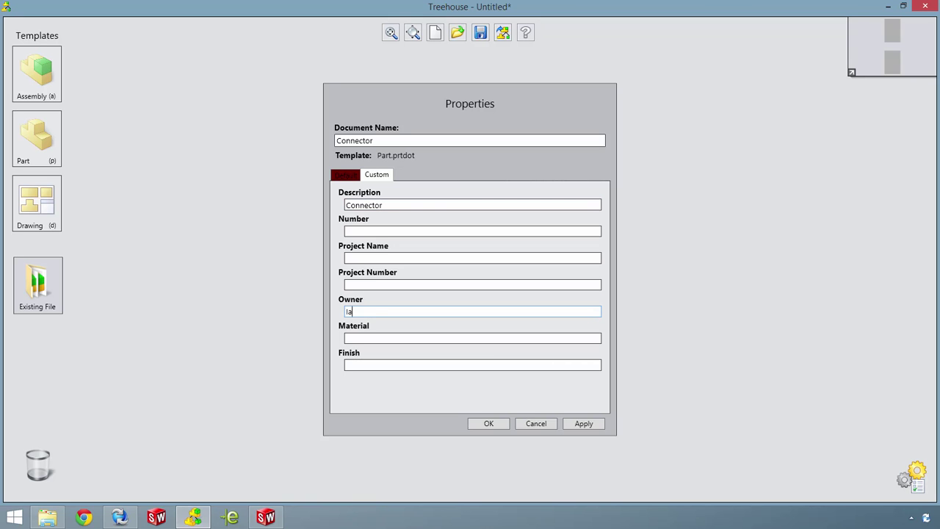
pyautogui.click(486, 424)
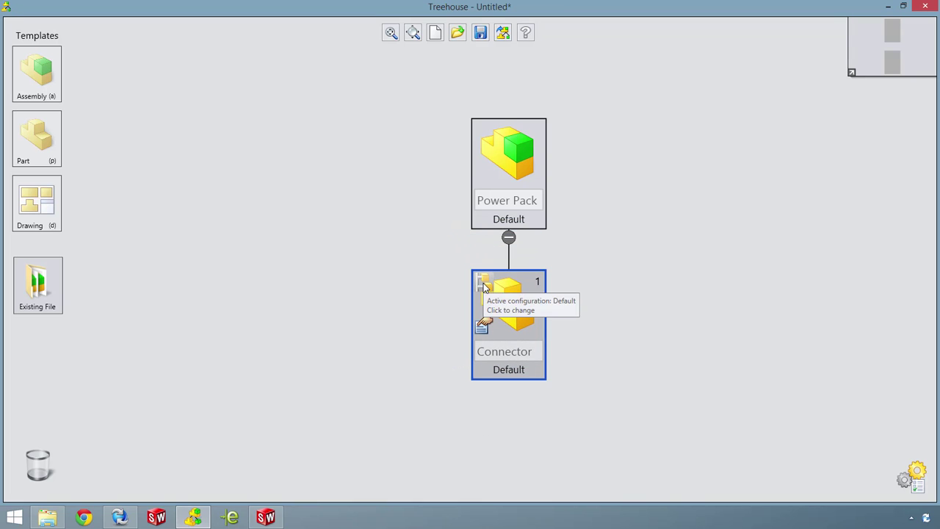
# Add two configurations named 2 Pin and 3 Pin to the Connector part.
pyautogui.click(483, 285)
pyautogui.click(350, 343)
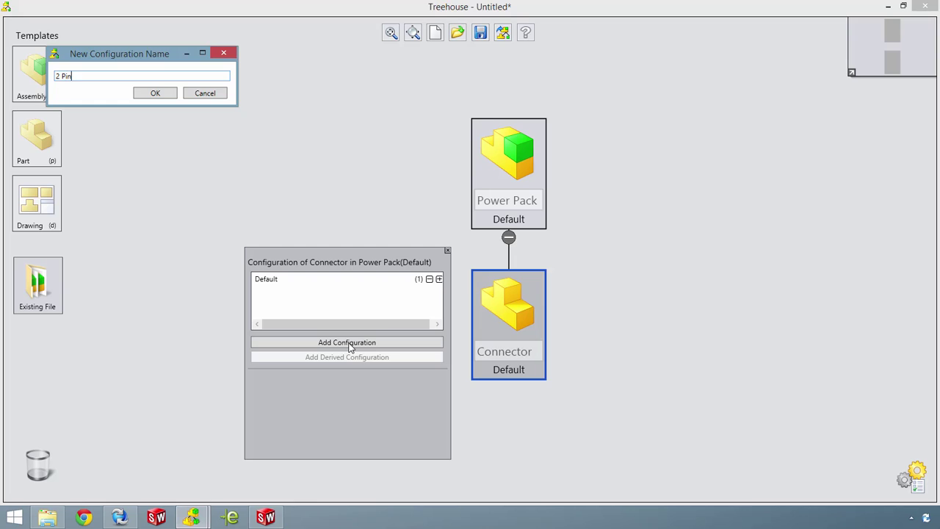
pyautogui.press('Return')
pyautogui.click(349, 344)
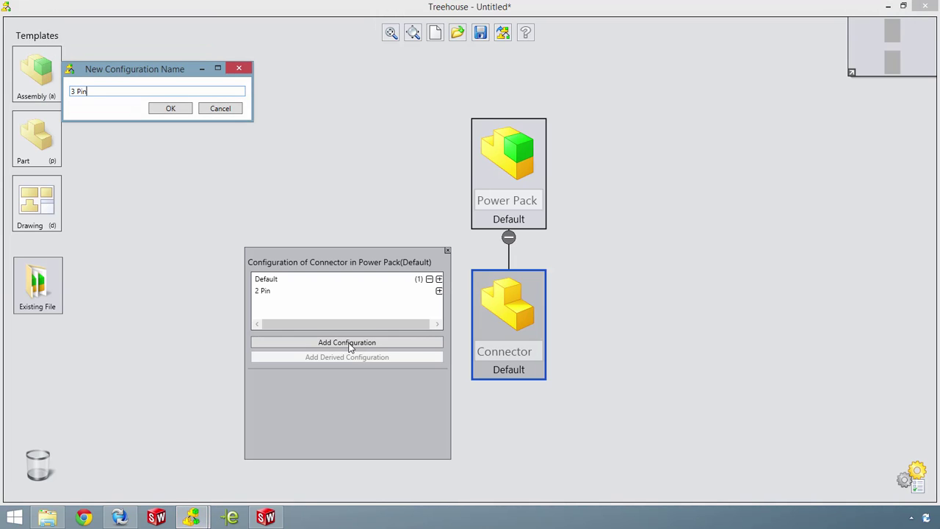
pyautogui.press('Return')
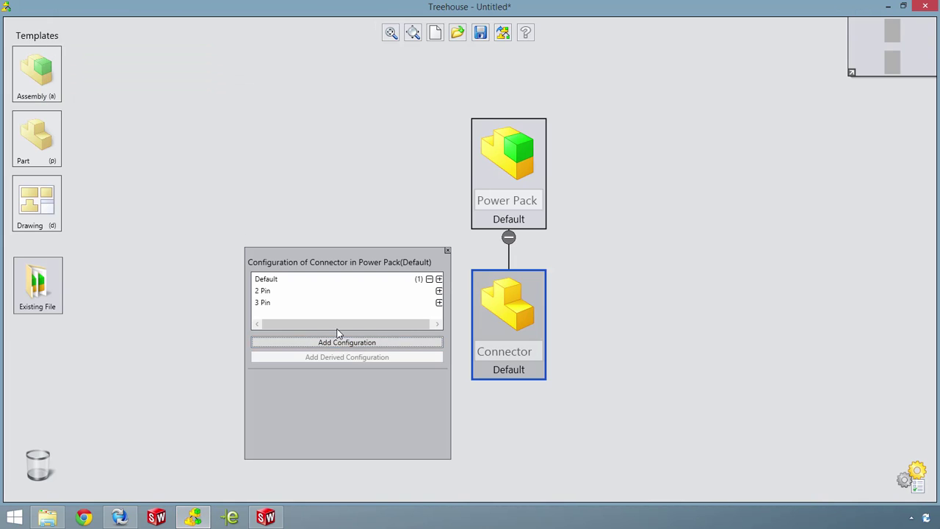
# Switch the Connector instance in Power Pack from the Default configuration to 3 Pin.
pyautogui.click(310, 280)
pyautogui.click(307, 412)
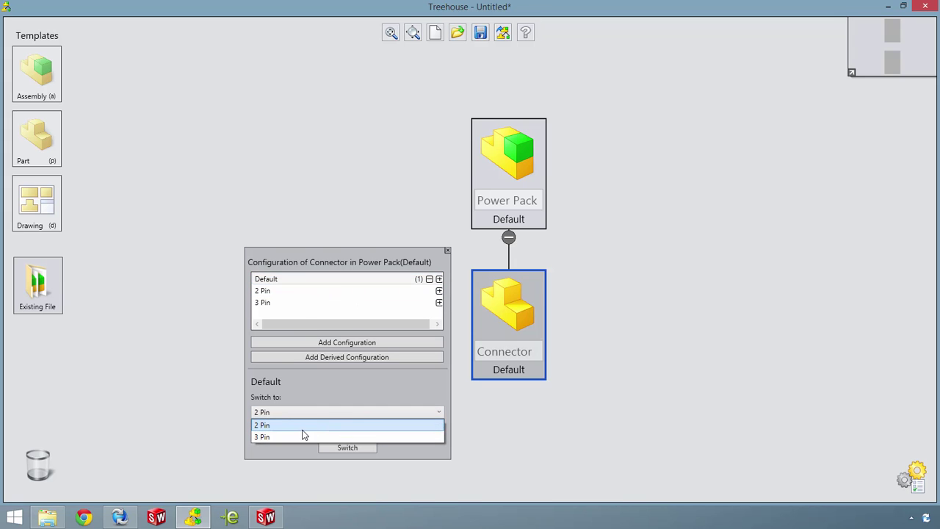
pyautogui.click(304, 435)
pyautogui.click(326, 445)
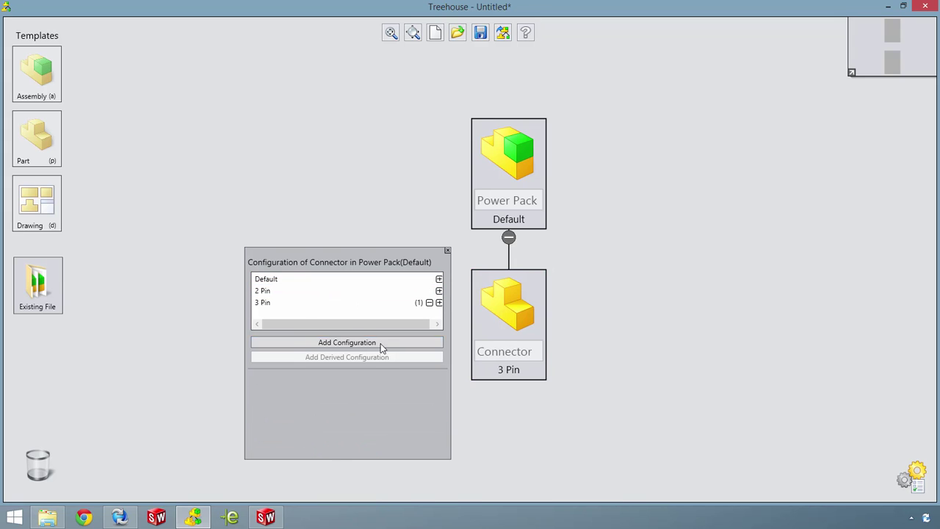
pyautogui.click(446, 250)
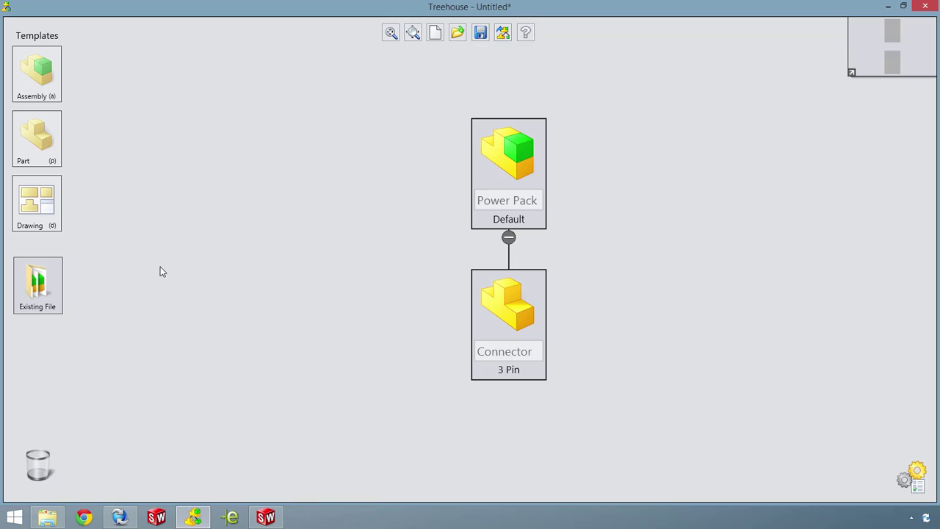
# Attach a new drawing to the Power Pack assembly and another to the Connector part, and collapse both drawing groups.
pyautogui.moveTo(44, 208)
pyautogui.mouseDown()
pyautogui.moveTo(413, 194)
pyautogui.moveTo(501, 172)
pyautogui.mouseUp()
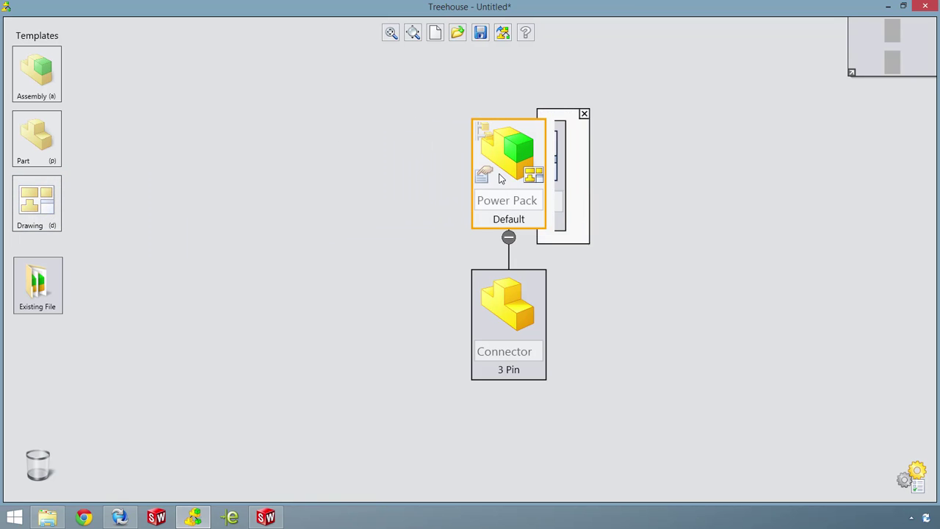
pyautogui.moveTo(56, 208)
pyautogui.mouseDown()
pyautogui.moveTo(457, 357)
pyautogui.moveTo(535, 333)
pyautogui.mouseUp()
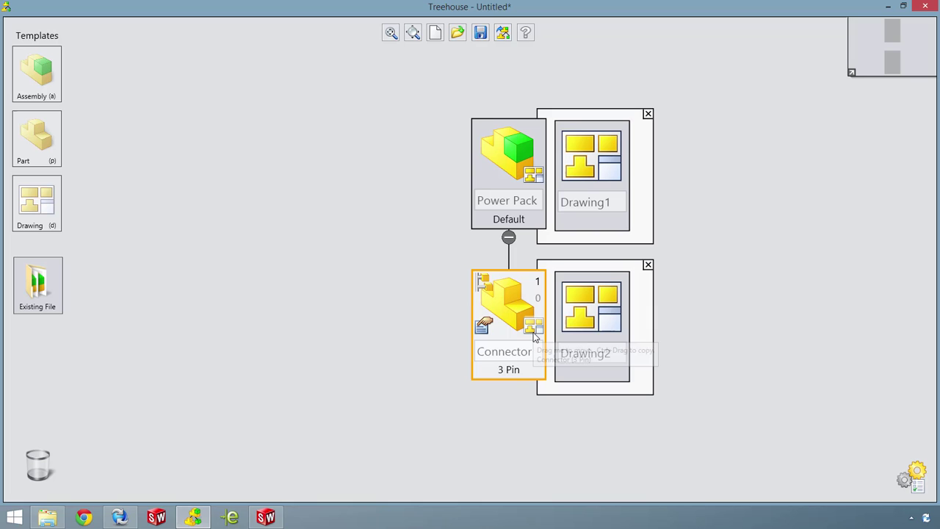
pyautogui.click(649, 266)
pyautogui.click(650, 115)
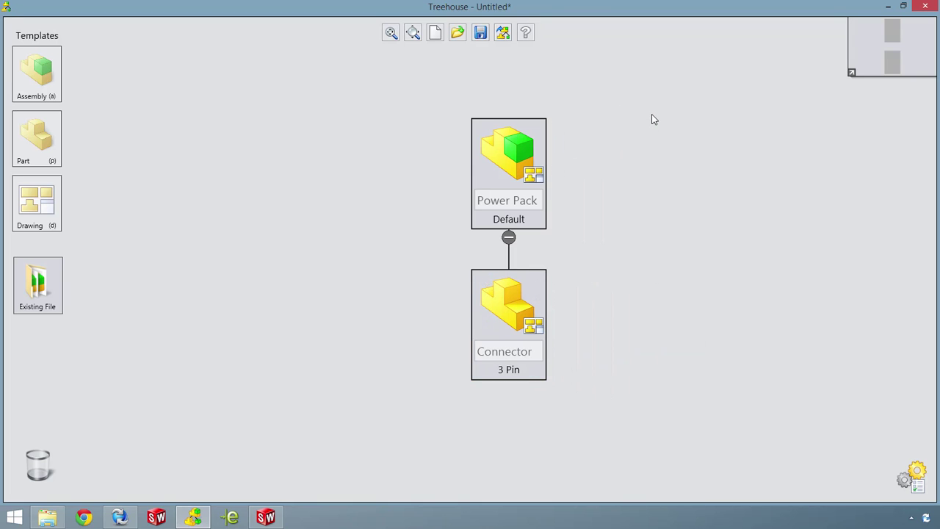
# Arrange Treehouse beside the vault folder window and add Holder.SLDPRT and Battery.SLDPRT from it to the Power Pack assembly.
pyautogui.moveTo(544, 14); pyautogui.dragTo(1, 130)
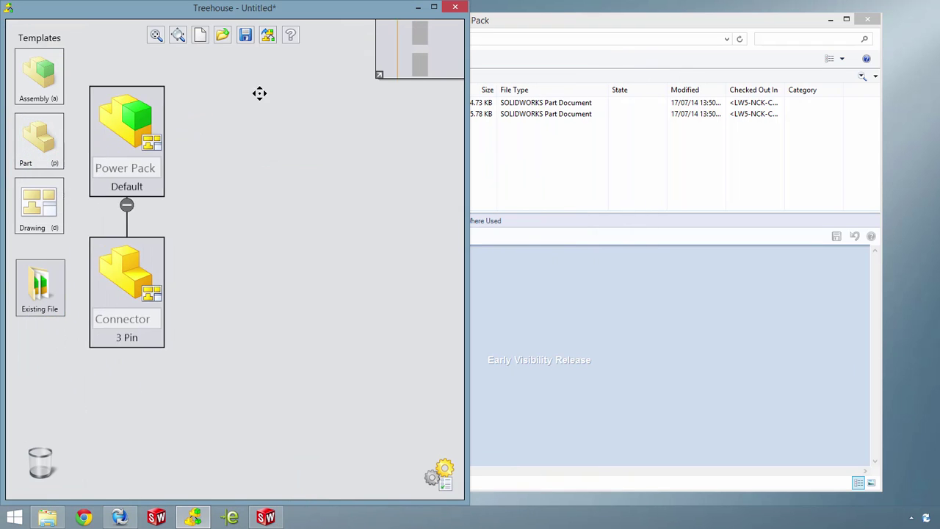
pyautogui.moveTo(483, 31); pyautogui.dragTo(847, 33)
pyautogui.moveTo(600, 119); pyautogui.dragTo(233, 124)
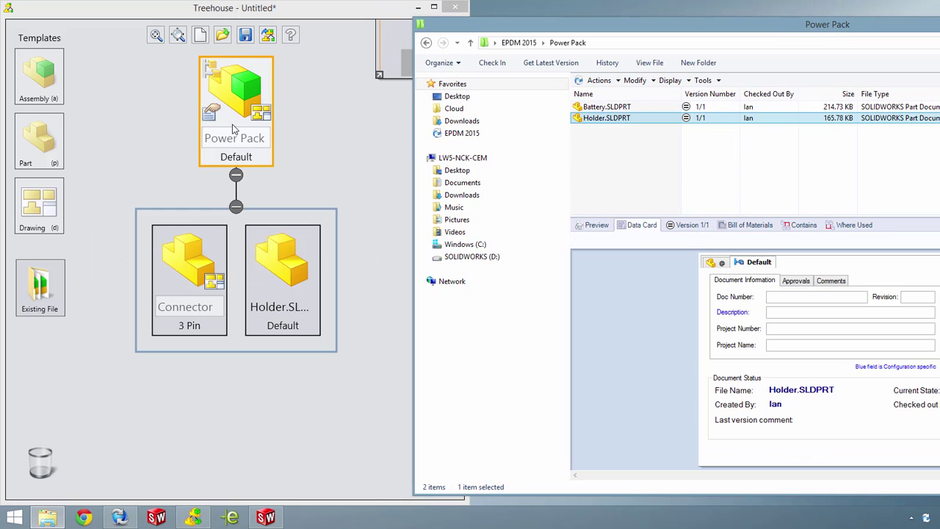
pyautogui.click(604, 108)
pyautogui.moveTo(546, 159); pyautogui.dragTo(247, 138)
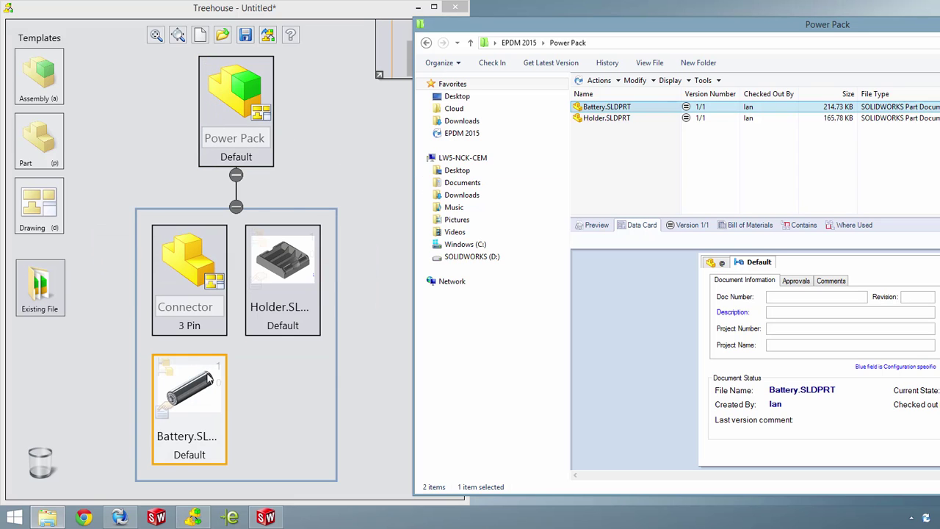
# Set the number of Battery instances in the Power Pack assembly to 4.
pyautogui.click(163, 398)
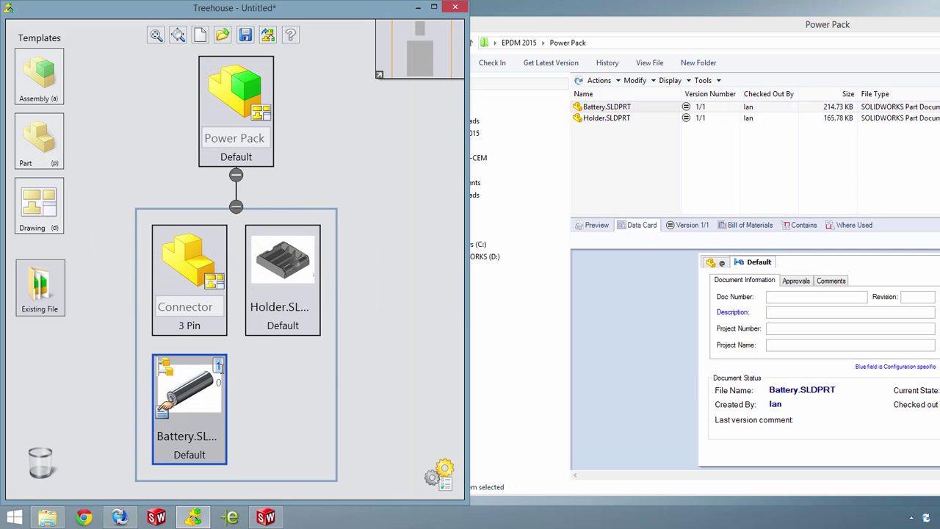
pyautogui.press('Return')
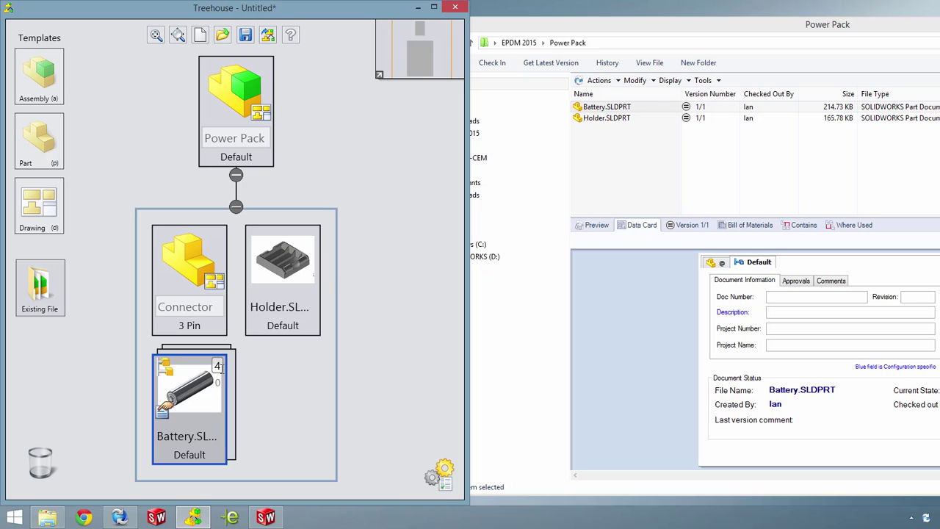
pyautogui.click(364, 341)
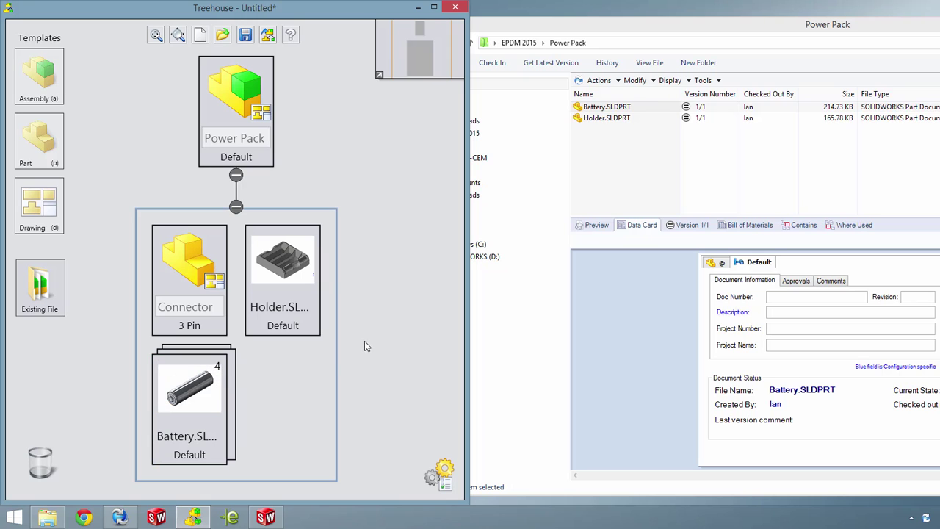
# Export the assembly structure to the Power Pack folder in the EPDM 2015 vault.
pyautogui.click(274, 43)
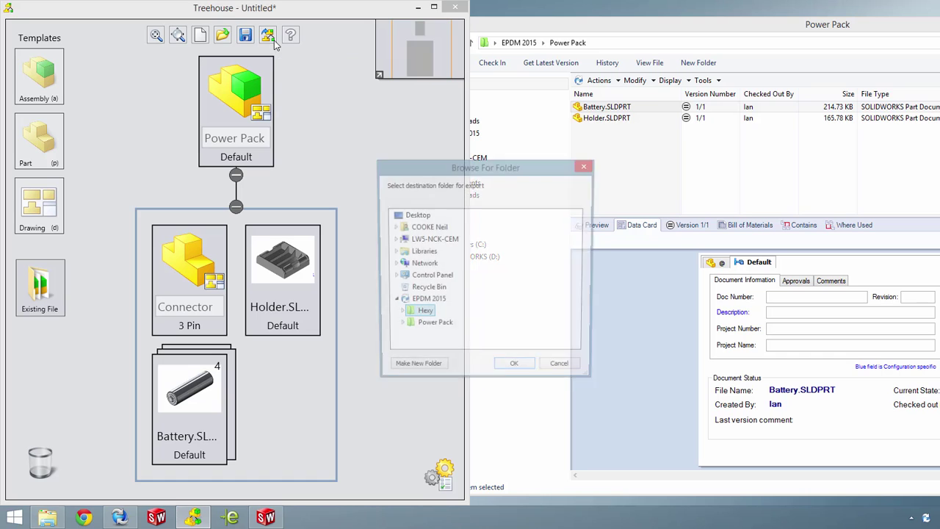
pyautogui.click(430, 326)
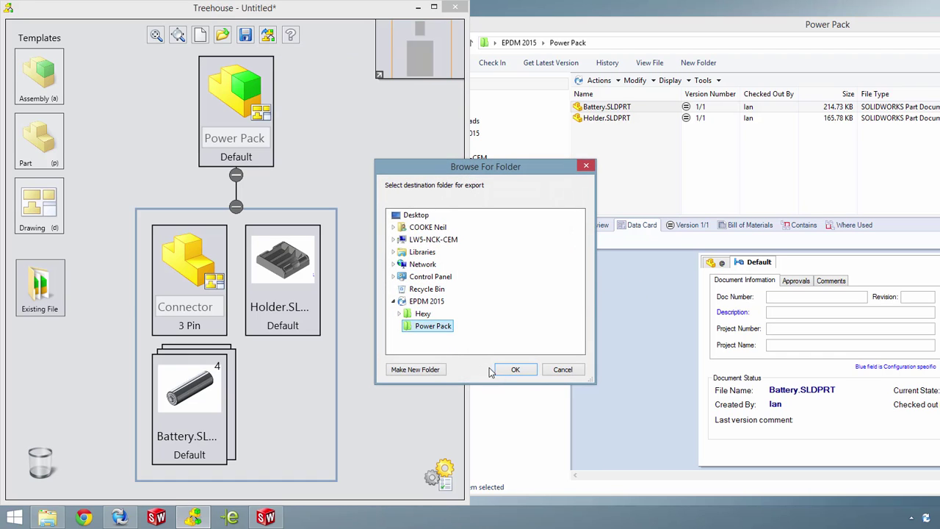
pyautogui.click(502, 370)
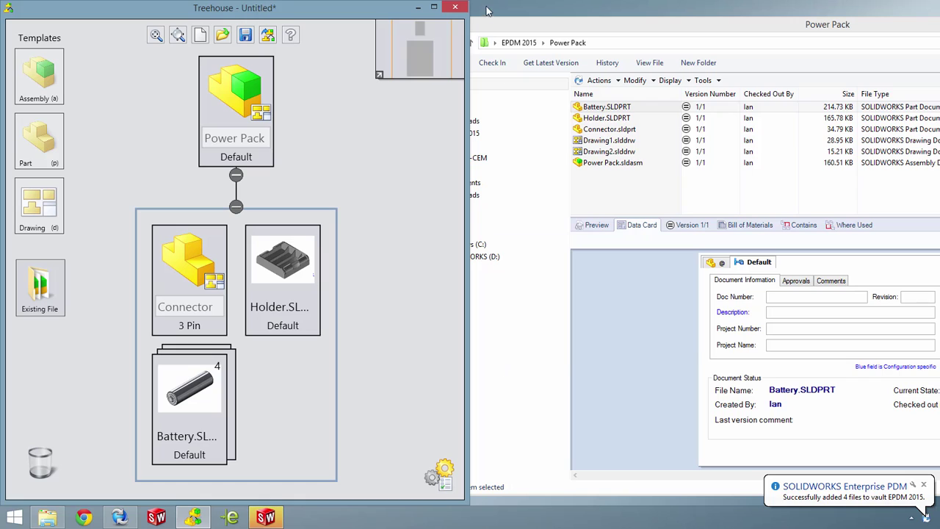
# Close Treehouse and bring the Power Pack vault folder window fully into view.
pyautogui.click(455, 7)
pyautogui.click(480, 300)
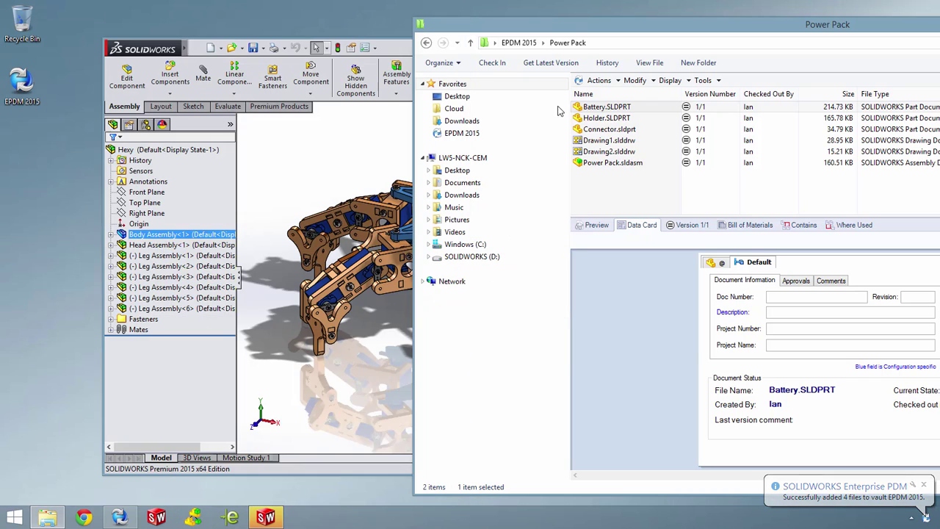
pyautogui.moveTo(587, 33); pyautogui.dragTo(241, 43)
# Examine the data card of Connector.sldprt for the 2 Pin configuration and the file-level properties.
pyautogui.click(261, 129)
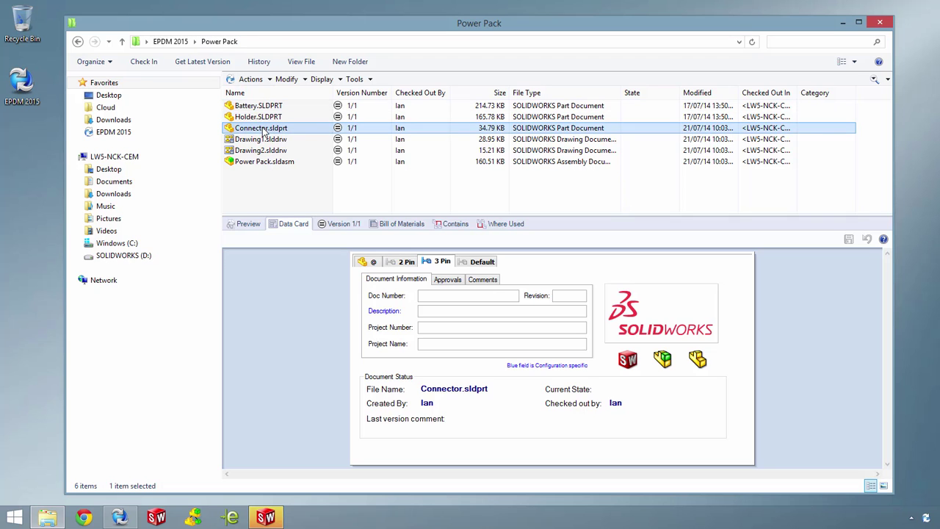
pyautogui.click(410, 264)
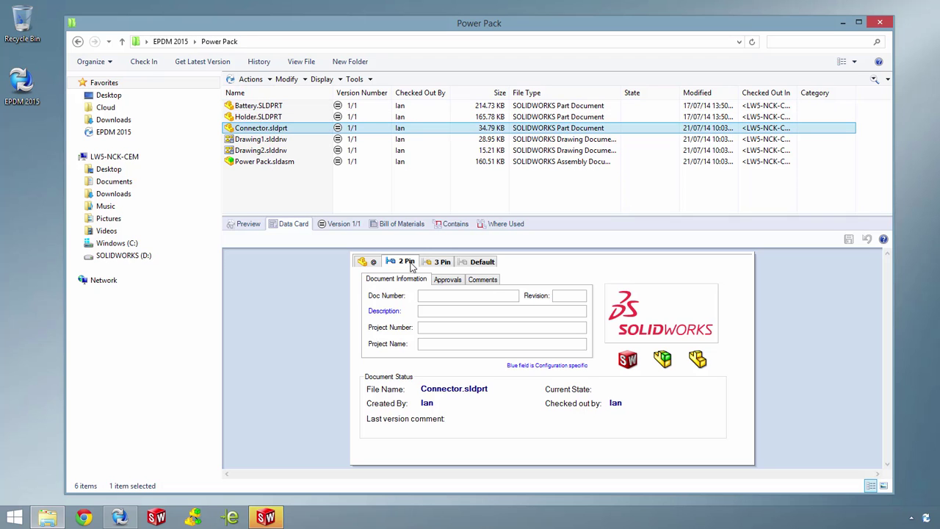
pyautogui.click(375, 263)
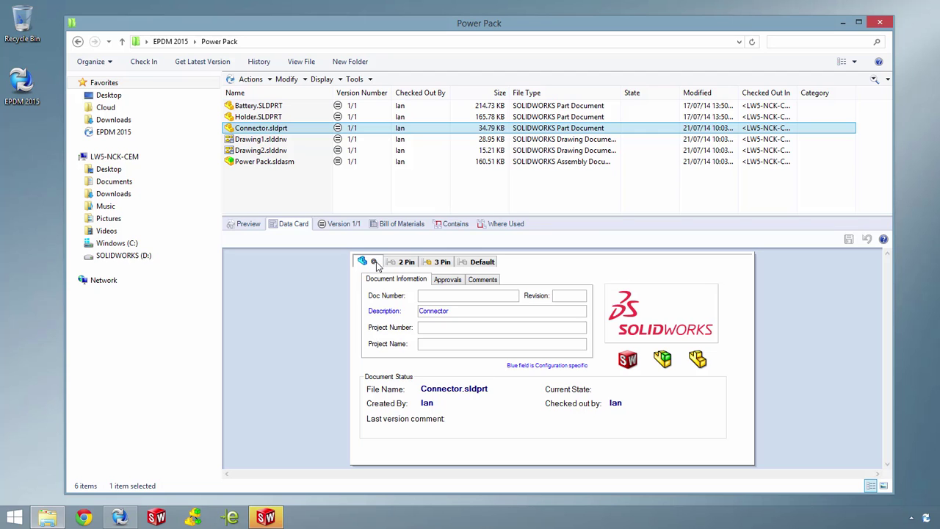
# Review the files included in a check-in of Power Pack.sldasm, and cancel the check-in.
pyautogui.rightClick(286, 163)
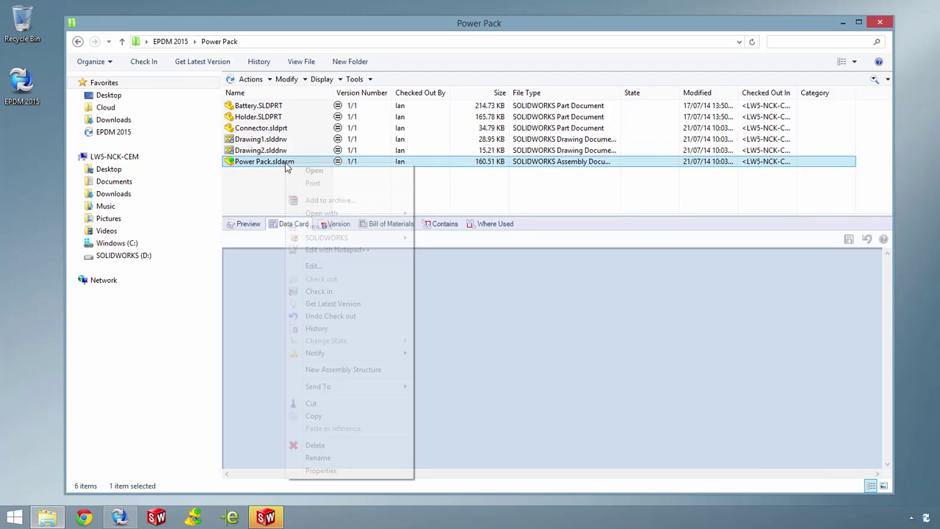
pyautogui.click(332, 292)
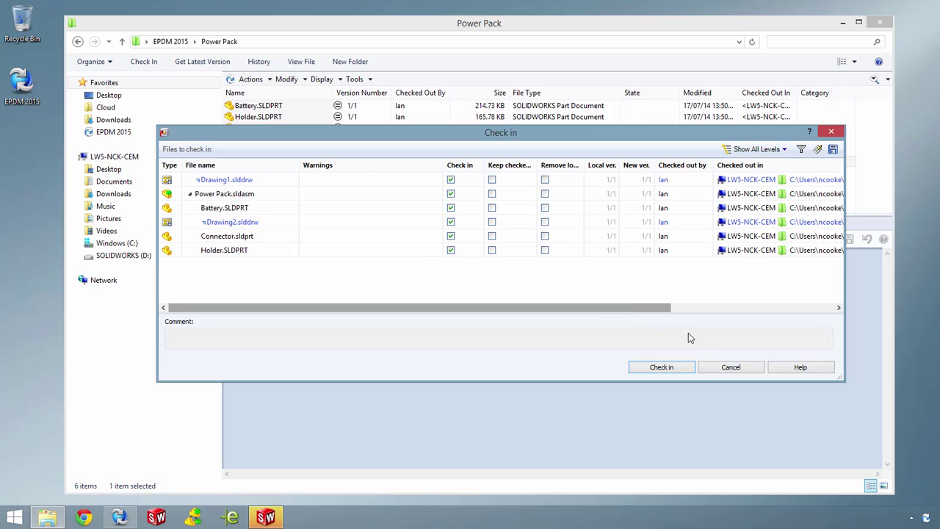
pyautogui.click(712, 367)
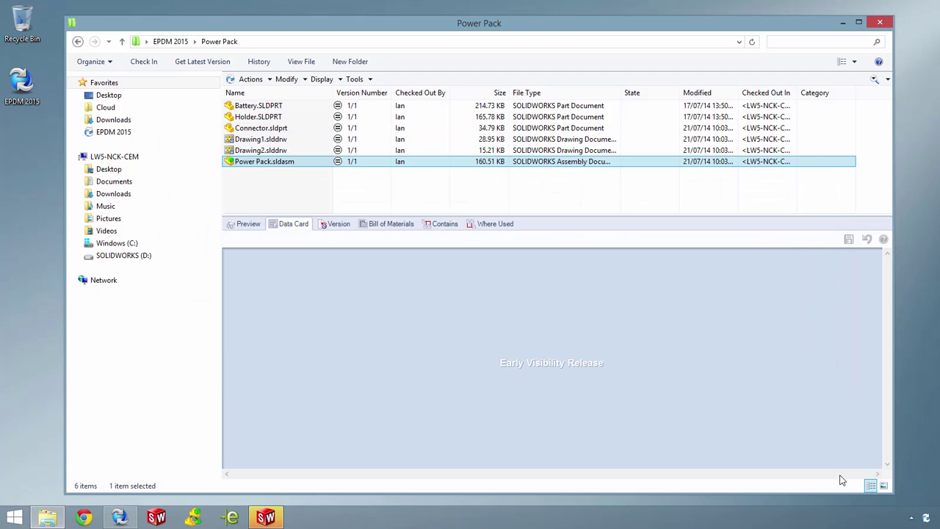
# Log off from the EPDM 2015 vault.
pyautogui.rightClick(926, 518)
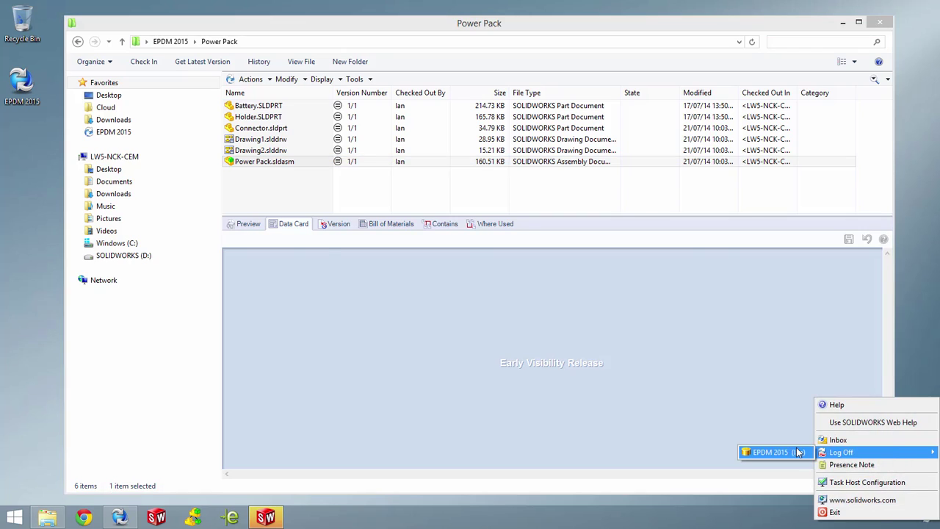
pyautogui.click(797, 452)
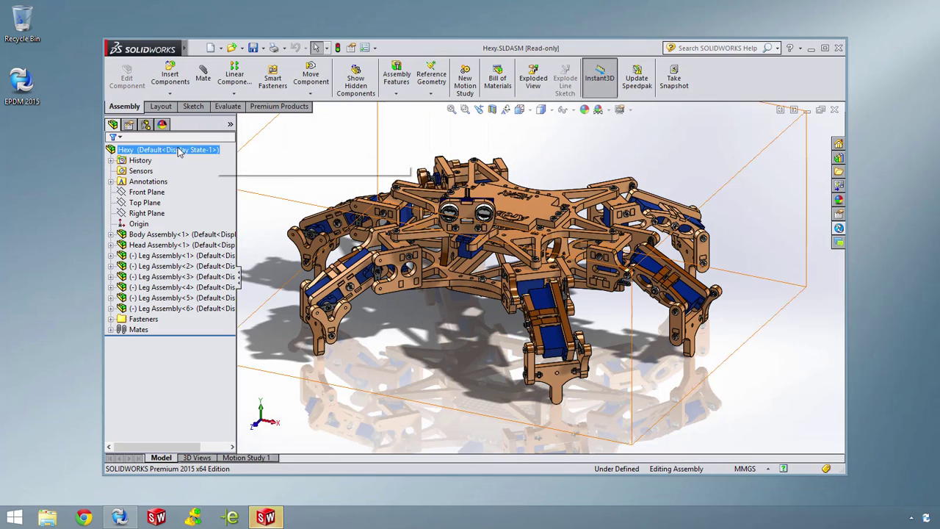
# Log in to the EPDM 2015 vault under the other user's name and open the Hexy folder.
pyautogui.doubleClick(29, 93)
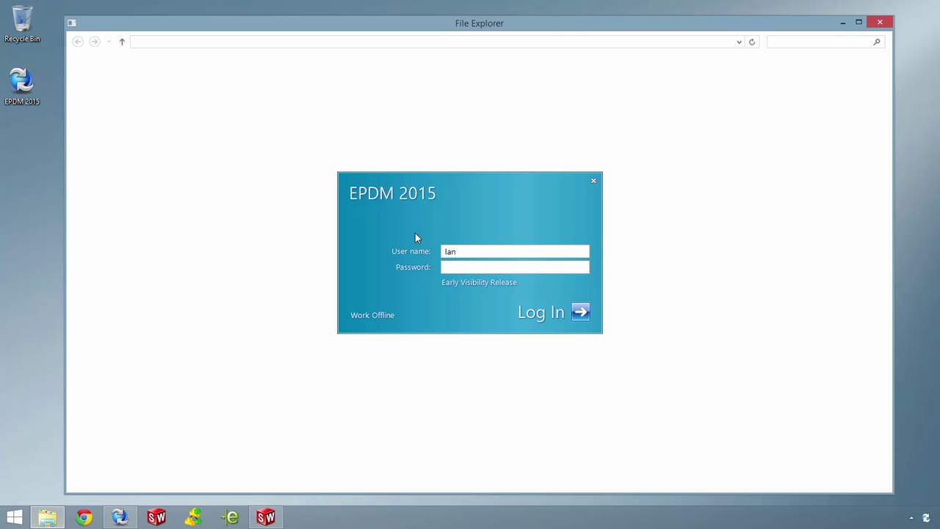
pyautogui.doubleClick(459, 251)
pyautogui.write('Neil')
pyautogui.press('Return')
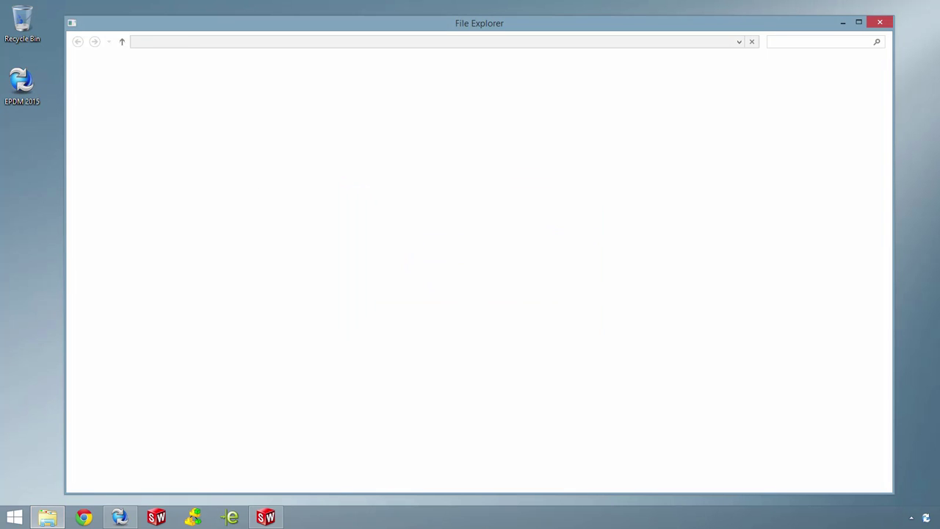
pyautogui.doubleClick(250, 107)
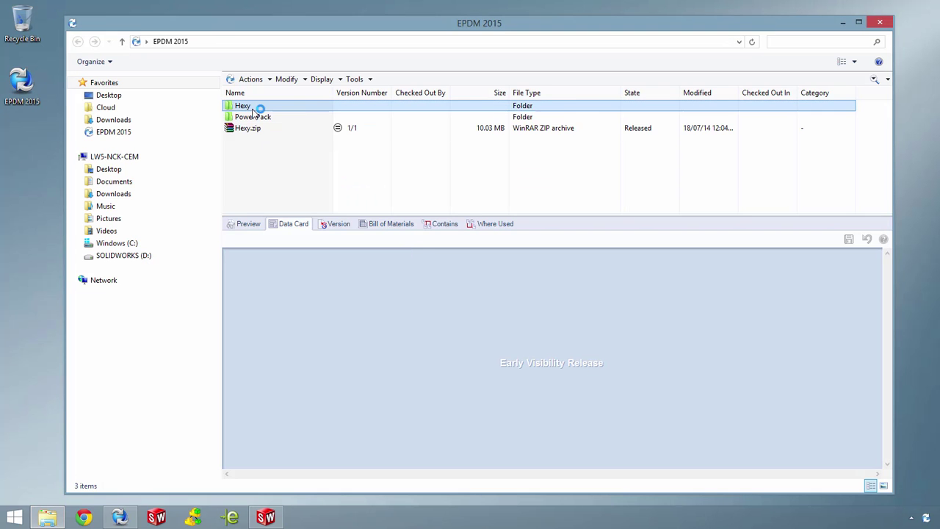
# Switch to SOLIDWORKS and check out only the top-level Hexy assembly through Enterprise PDM.
pyautogui.click(266, 517)
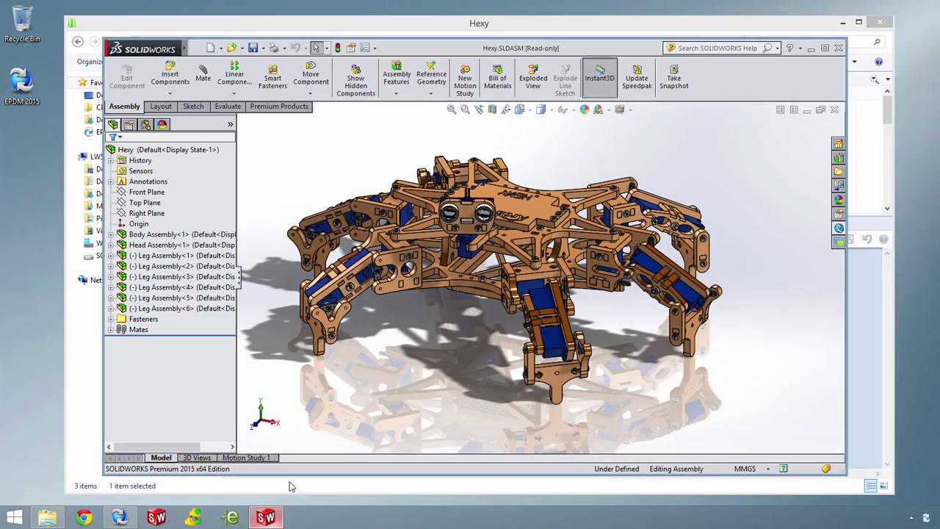
pyautogui.moveTo(436, 384); pyautogui.dragTo(424, 365, button='middle')
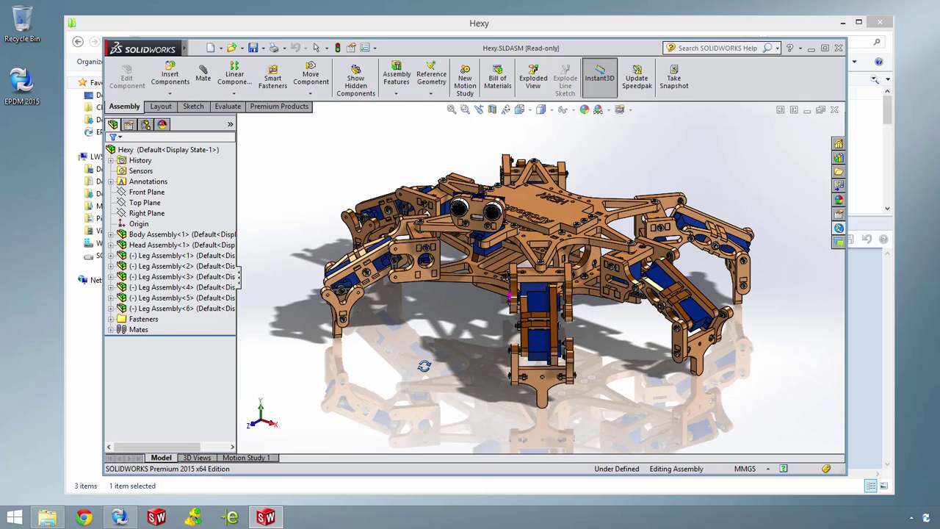
pyautogui.click(838, 228)
pyautogui.click(705, 153)
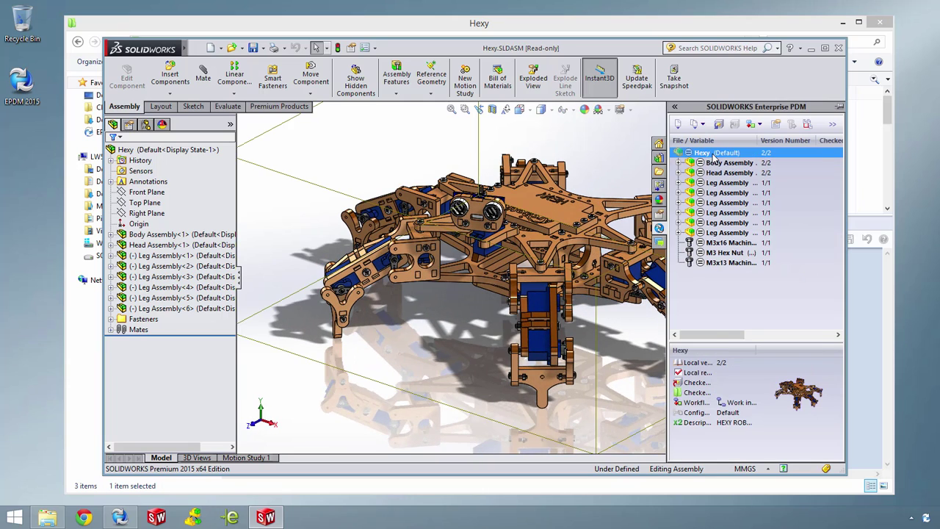
pyautogui.rightClick(711, 154)
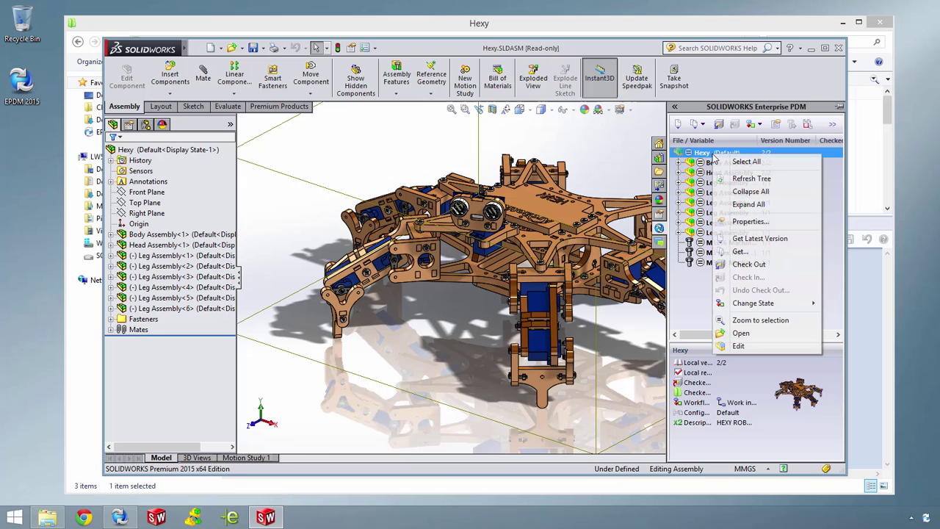
pyautogui.click(740, 264)
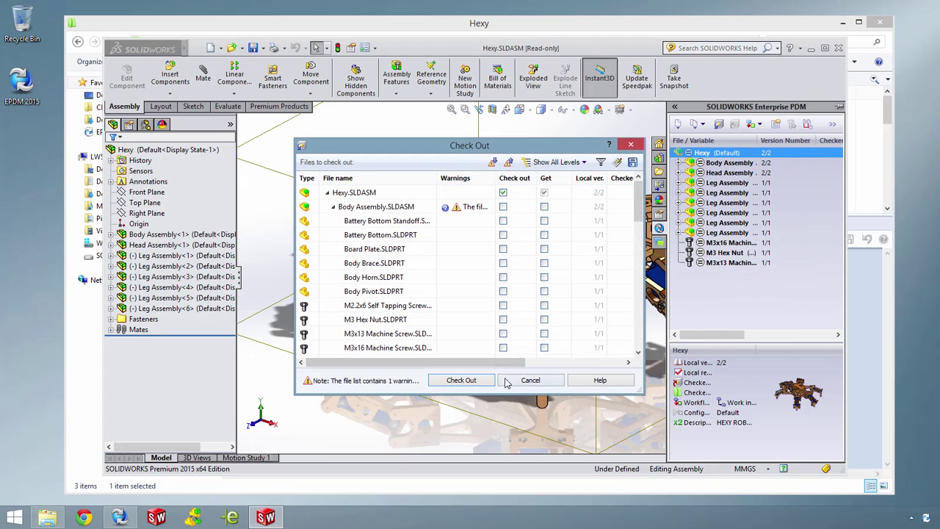
pyautogui.click(461, 381)
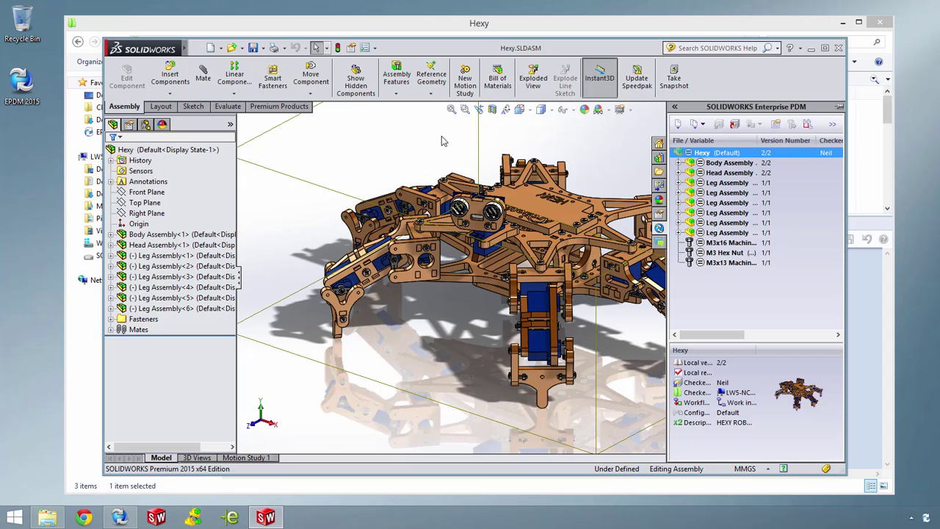
# Open Treehouse beside SOLIDWORKS and load Hexy.SLDASM from the recent documents into an empty structure.
pyautogui.moveTo(411, 56); pyautogui.dragTo(799, 62)
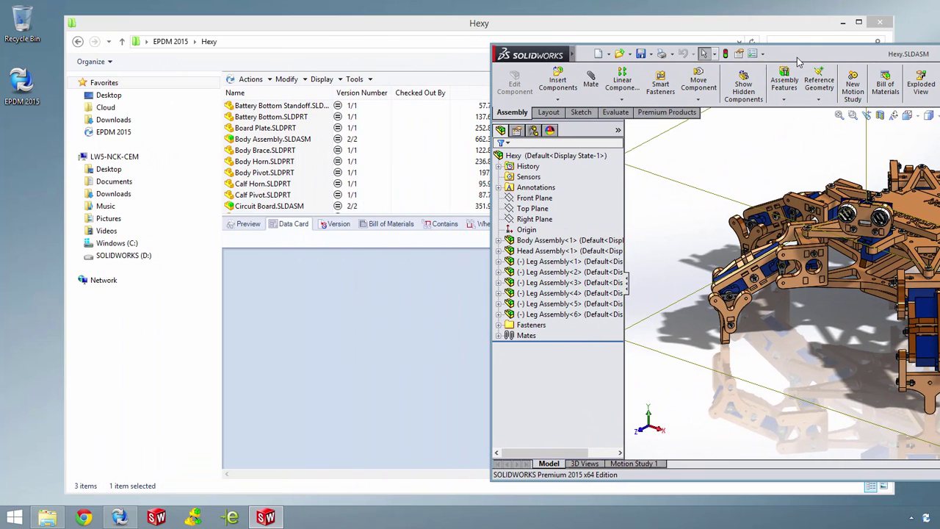
pyautogui.click(203, 519)
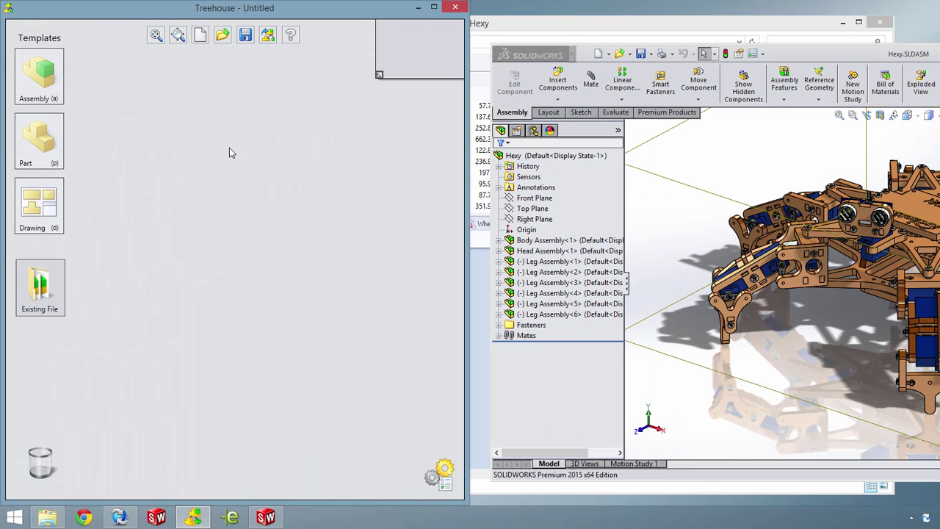
pyautogui.click(670, 170)
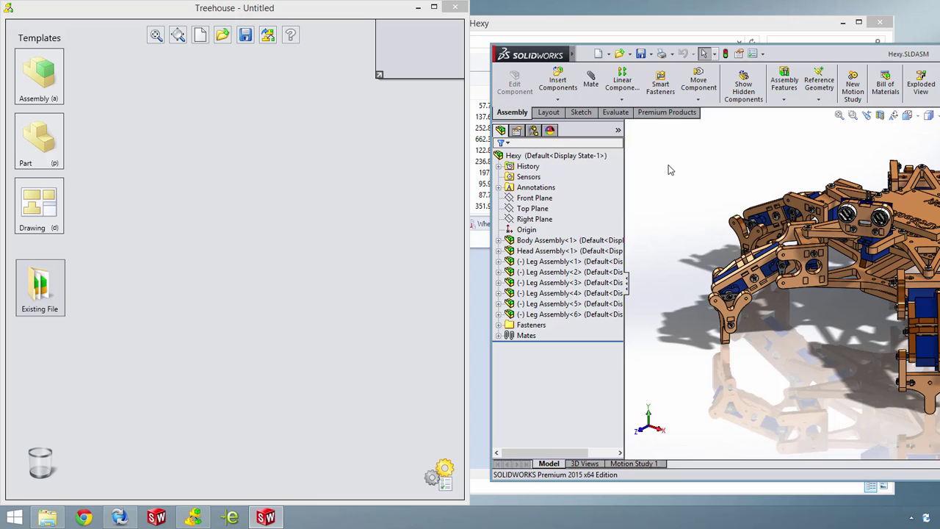
pyautogui.press('r')
pyautogui.moveTo(636, 99); pyautogui.dragTo(231, 157)
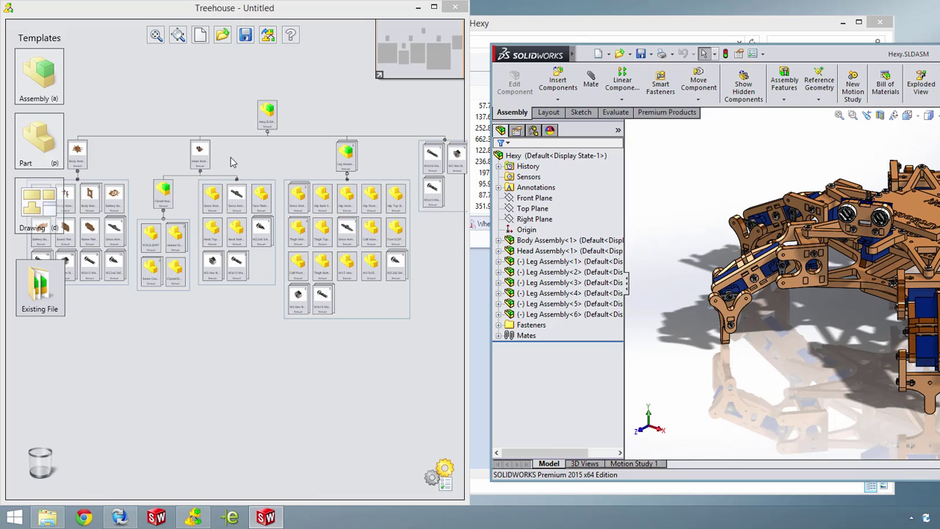
pyautogui.click(298, 153)
pyautogui.scroll(5, 309, 165)
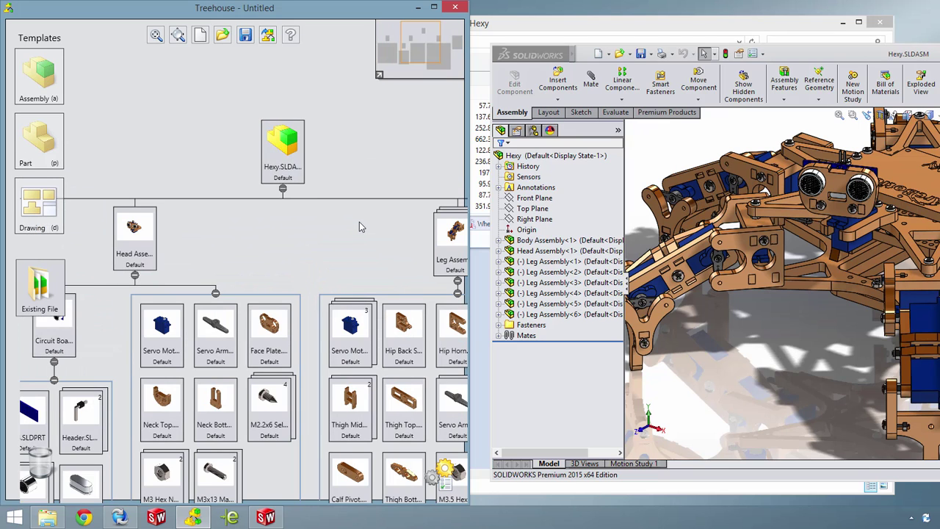
# Add a new assembly under Hexy.SLDASM in the structure and place a new part beneath it.
pyautogui.scroll(2, 360, 226)
pyautogui.moveTo(347, 207); pyautogui.dragTo(248, 177)
pyautogui.moveTo(41, 72); pyautogui.dragTo(169, 146)
pyautogui.moveTo(286, 156); pyautogui.dragTo(137, 94)
pyautogui.moveTo(52, 149); pyautogui.dragTo(230, 175)
# Name the new assembly Power Pack and its new part Connector.
pyautogui.click(229, 178)
pyautogui.doubleClick(96, 140)
pyautogui.write('Power Pack')
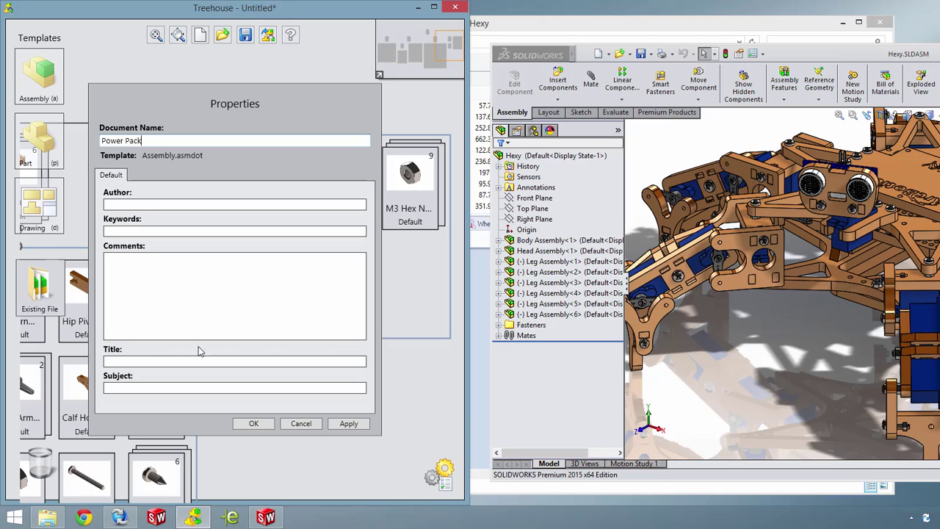
pyautogui.click(250, 424)
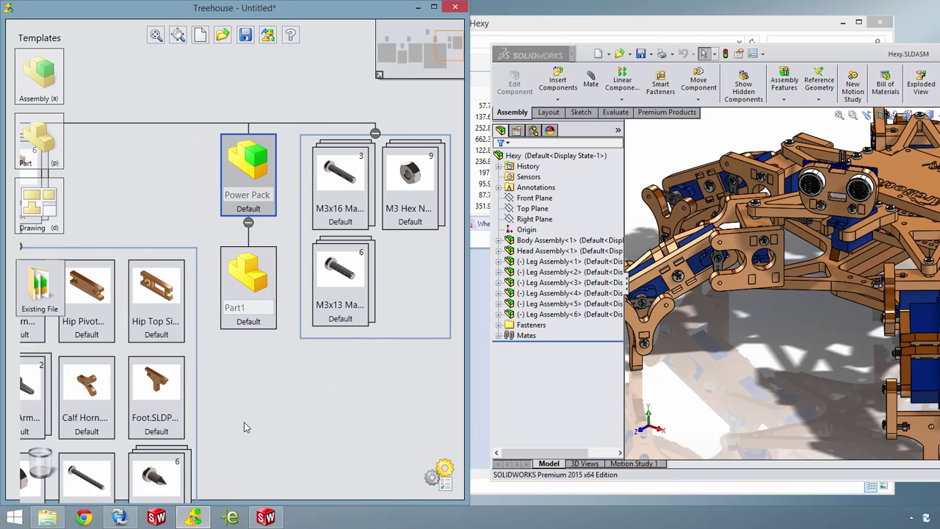
pyautogui.click(231, 290)
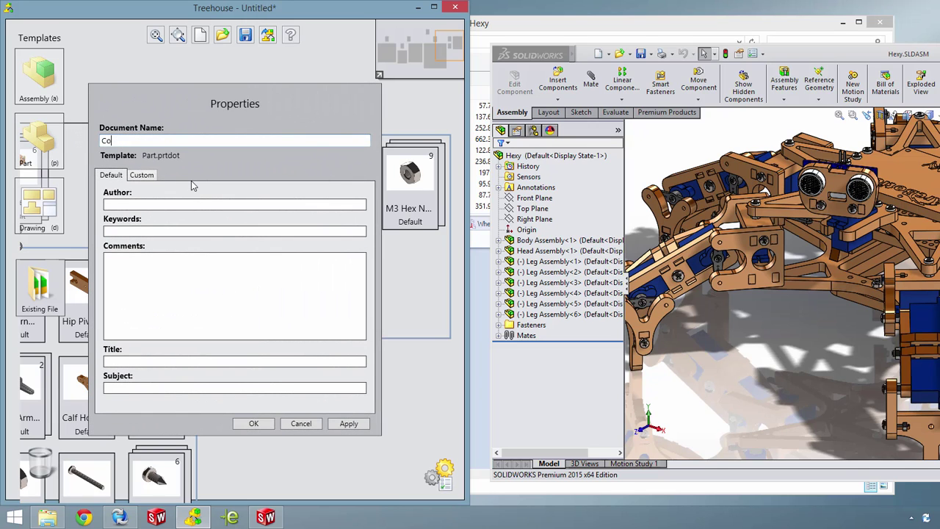
pyautogui.click(246, 422)
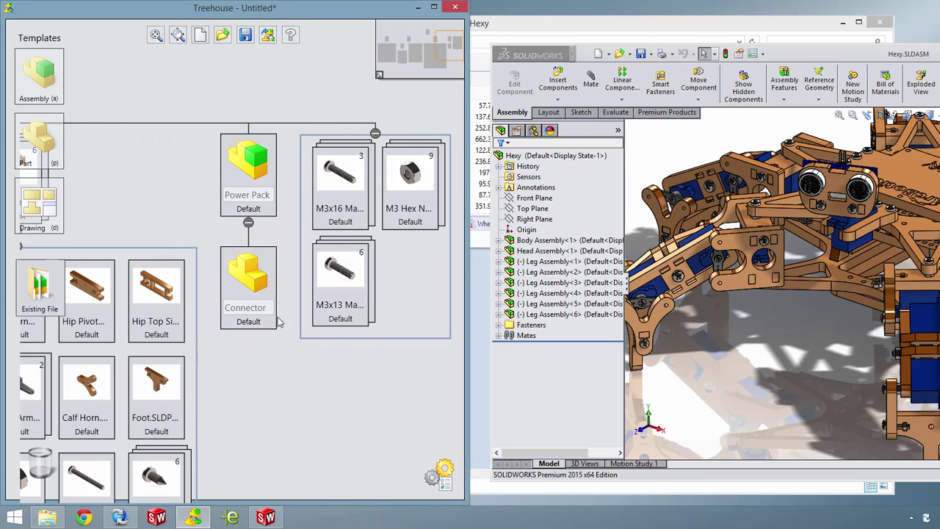
# Export the structure to the Hexy folder of the EPDM 2015 vault without backing up Hexy.SLDASM.
pyautogui.click(268, 37)
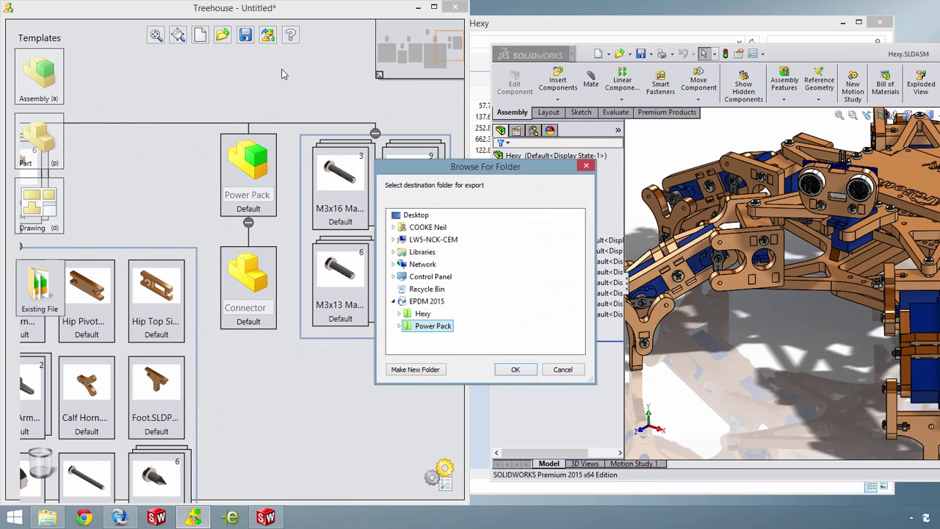
pyautogui.click(512, 369)
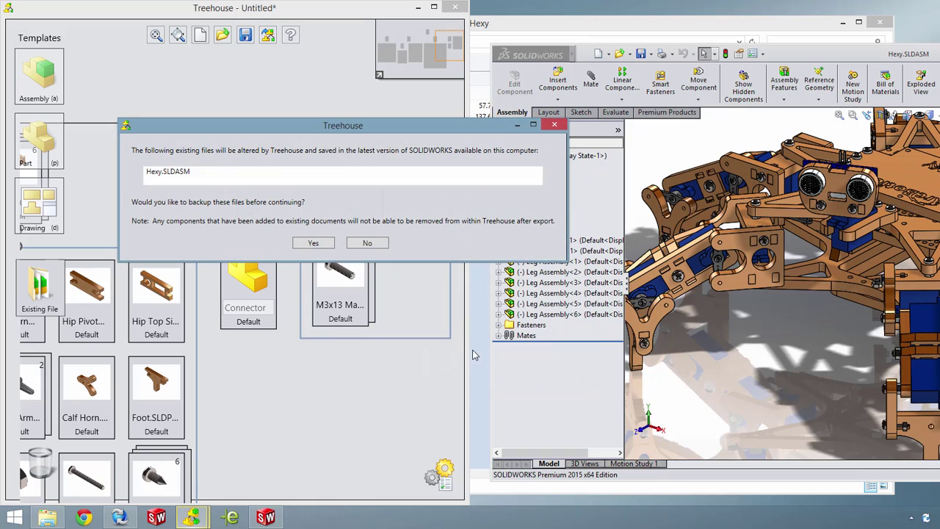
pyautogui.click(367, 243)
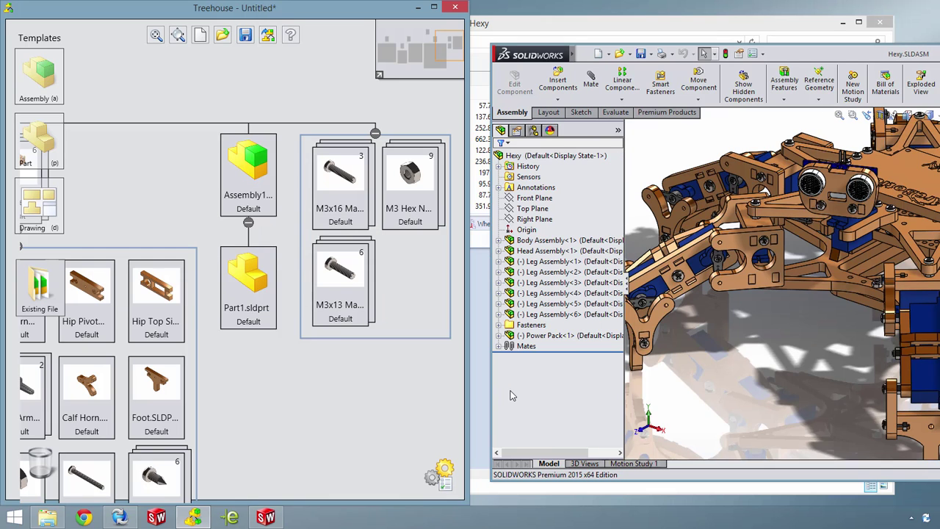
# Expand the Power Pack subassembly in the SOLIDWORKS Hexy tree and inspect its Connector component.
pyautogui.click(498, 335)
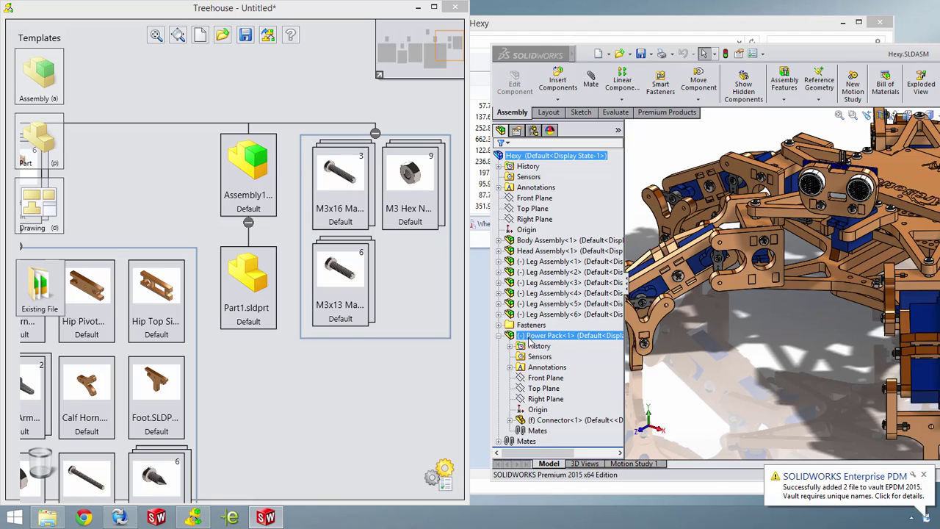
pyautogui.click(574, 422)
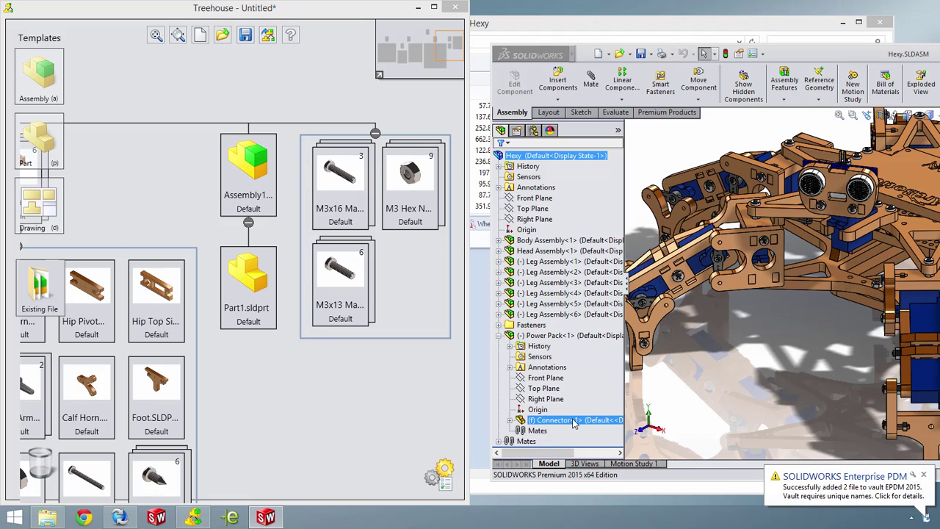
pyautogui.click(638, 431)
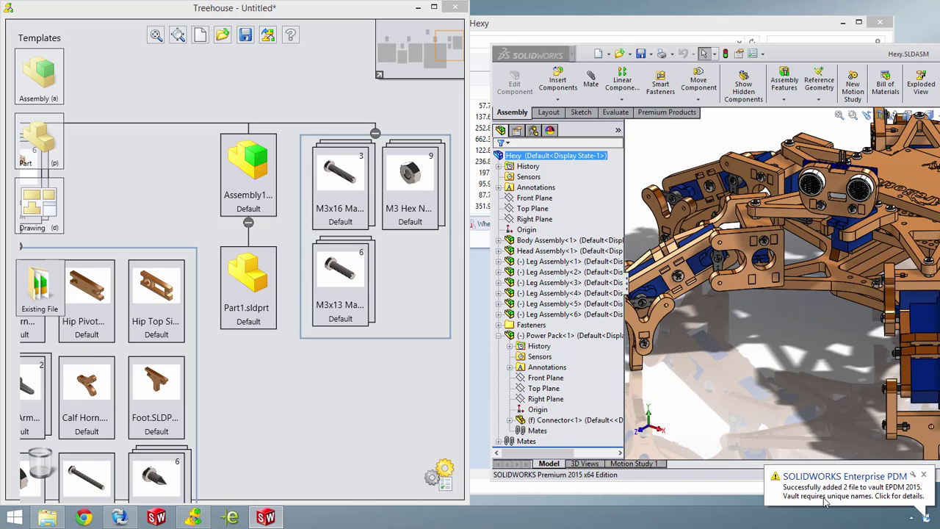
# Review the duplicate file name details for Power Pack.sldasm and Connector.sldprt, and close the report.
pyautogui.click(826, 502)
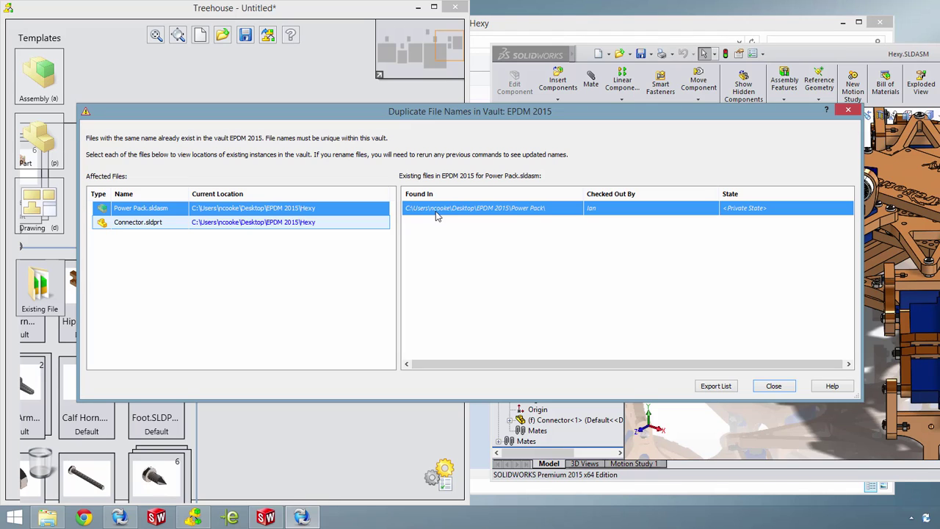
pyautogui.click(169, 224)
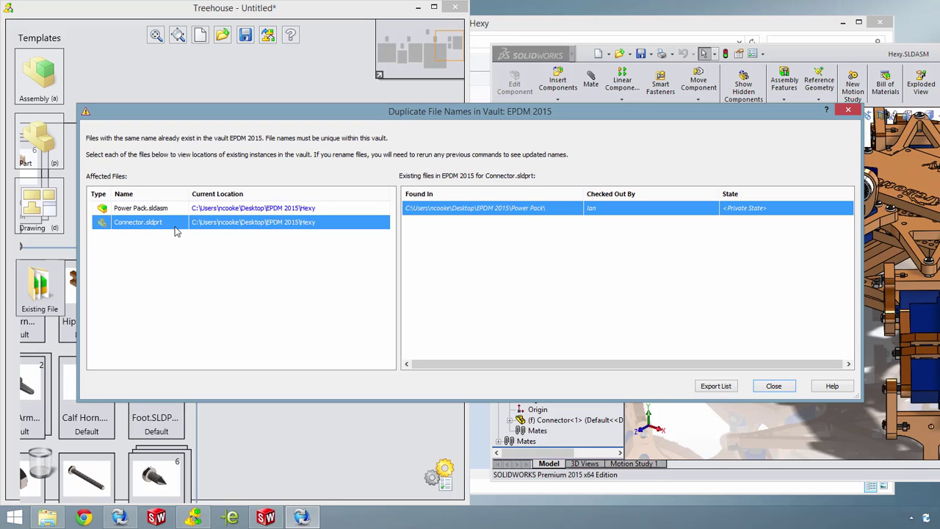
pyautogui.click(774, 386)
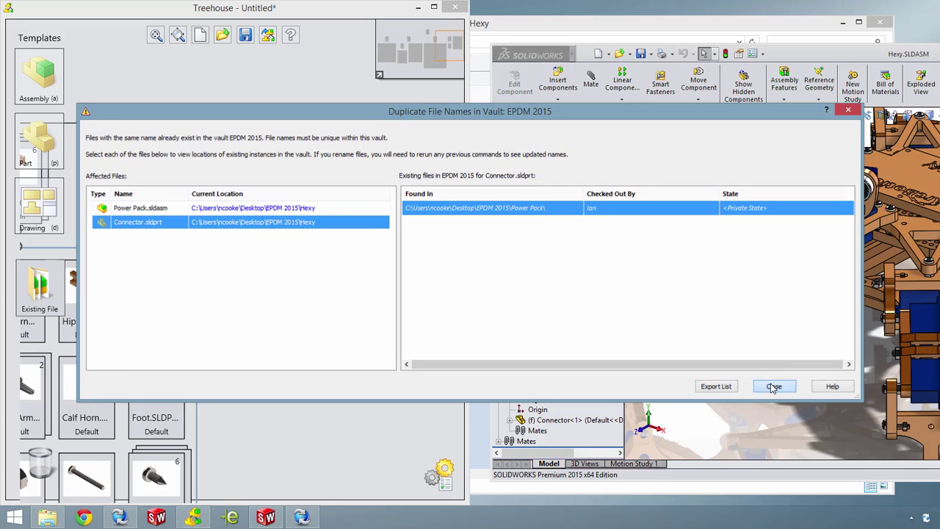
# Close Treehouse without saving the assembly hierarchy, and close SOLIDWORKS.
pyautogui.click(456, 7)
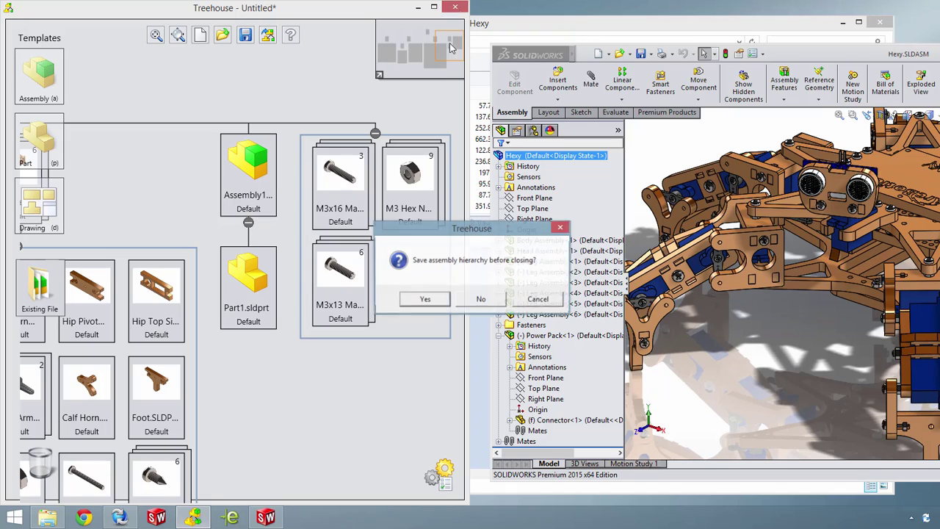
pyautogui.click(481, 298)
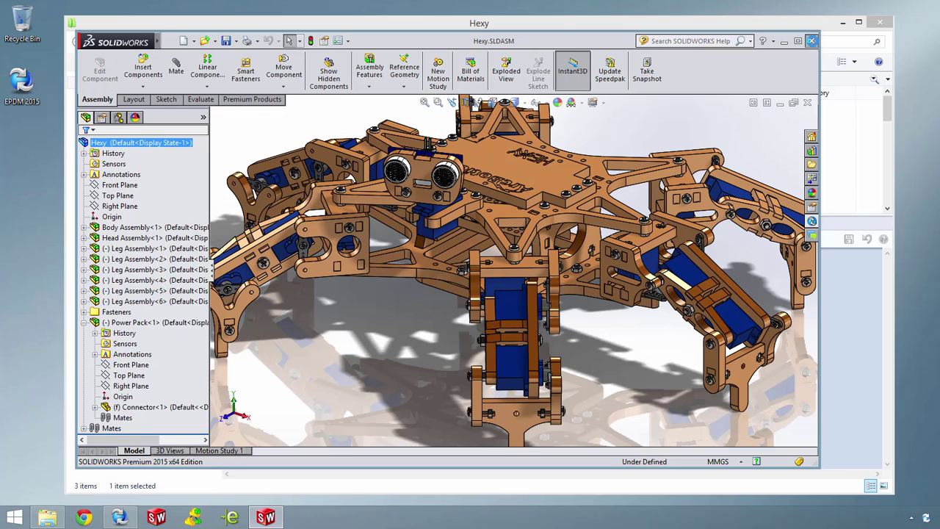
pyautogui.click(811, 42)
# Undo the check-out of Hexy.SLDASM in the vault's Hexy folder, discarding its local changes.
pyautogui.scroll(-3, 290, 176)
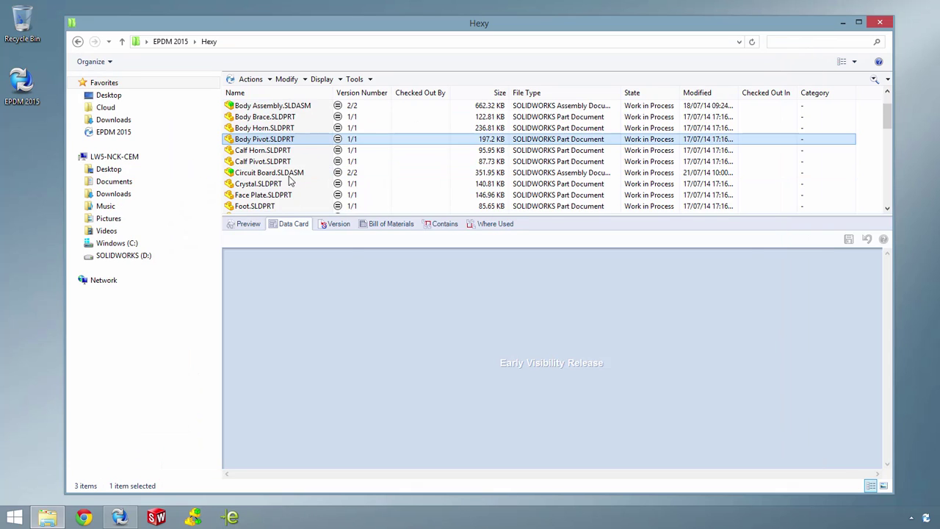
pyautogui.click(280, 176)
pyautogui.rightClick(280, 176)
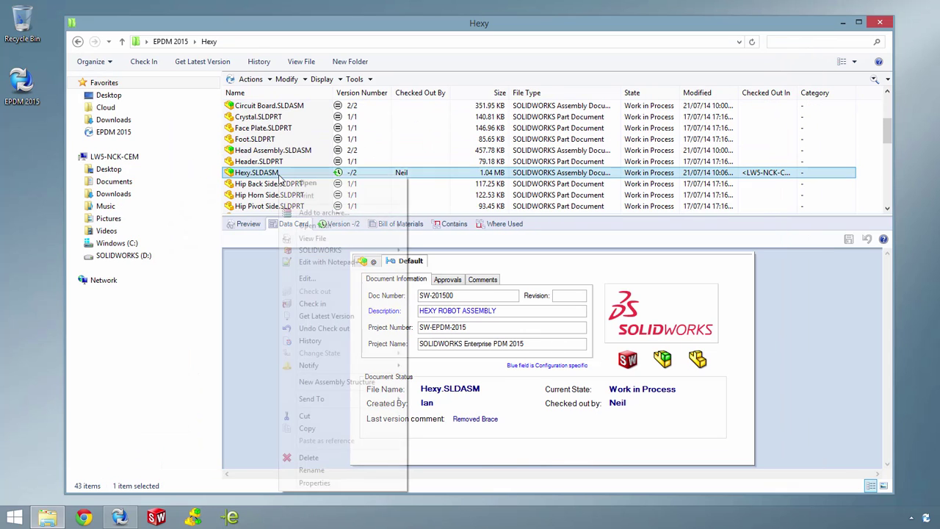
pyautogui.click(303, 328)
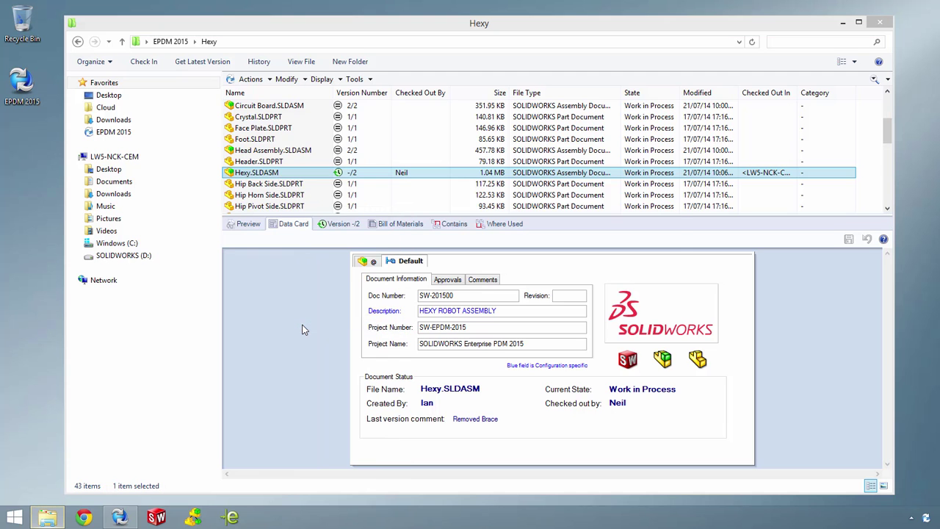
pyautogui.click(484, 380)
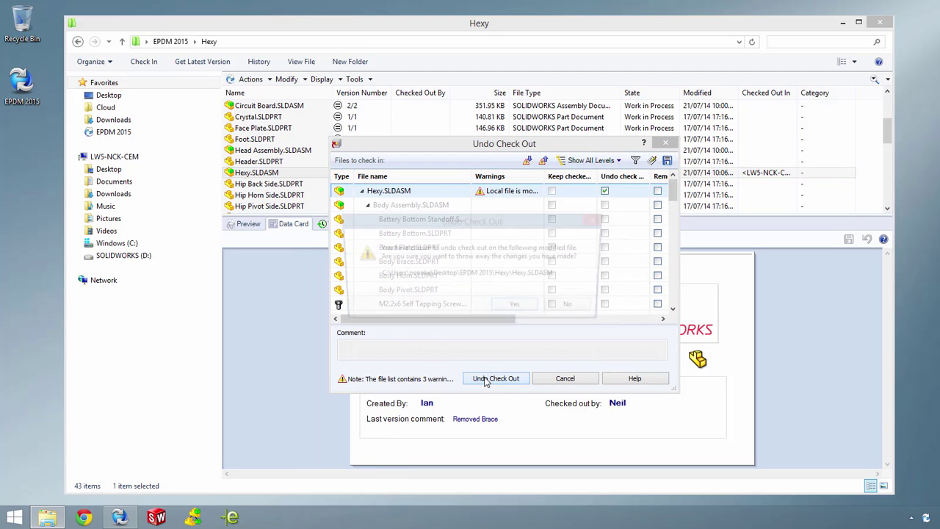
pyautogui.click(501, 314)
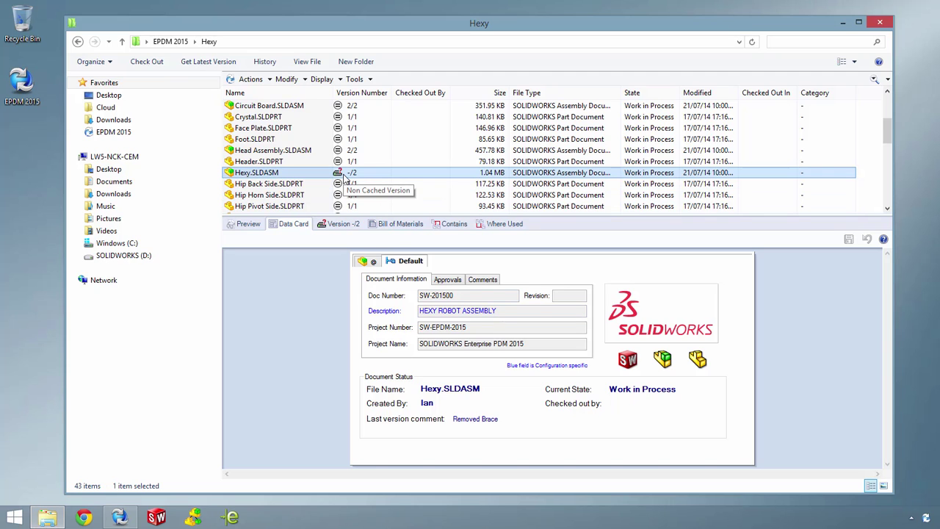
# Get the latest version of Hexy.SLDASM from the vault into the local cache.
pyautogui.rightClick(309, 175)
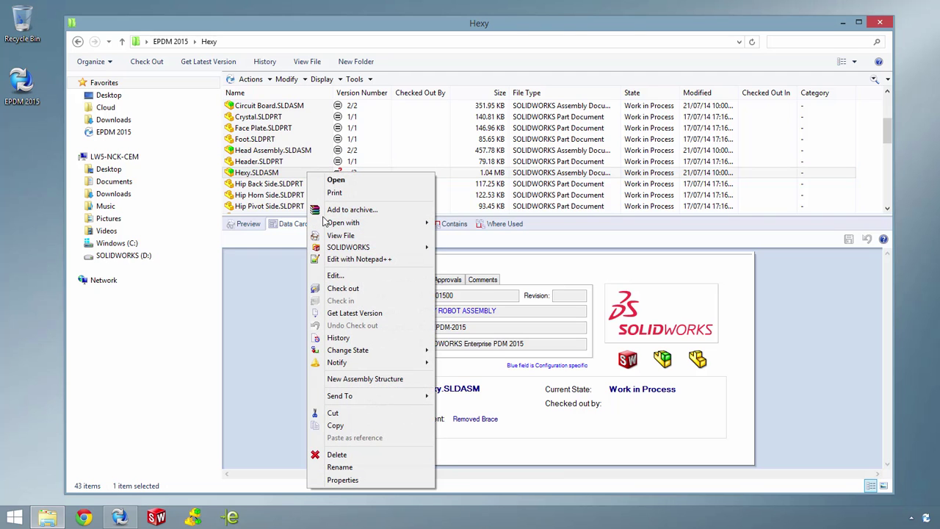
pyautogui.click(346, 313)
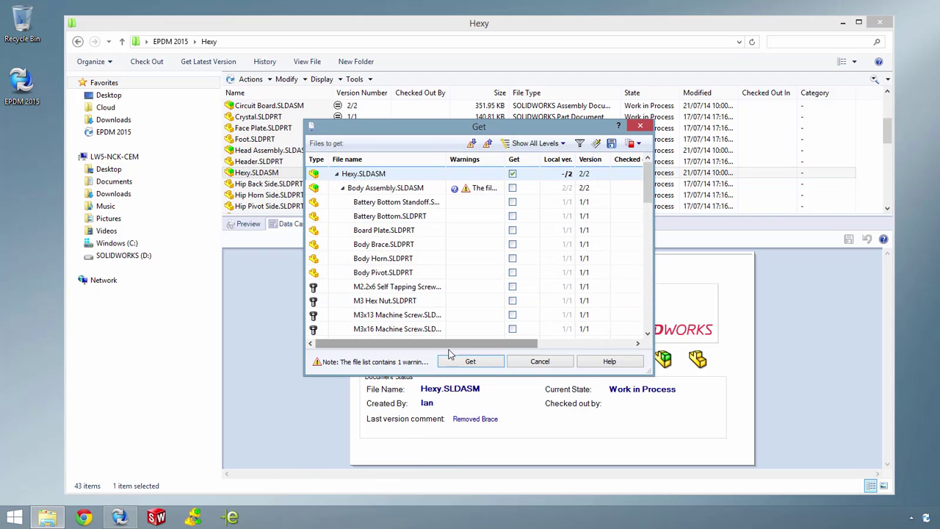
pyautogui.click(455, 361)
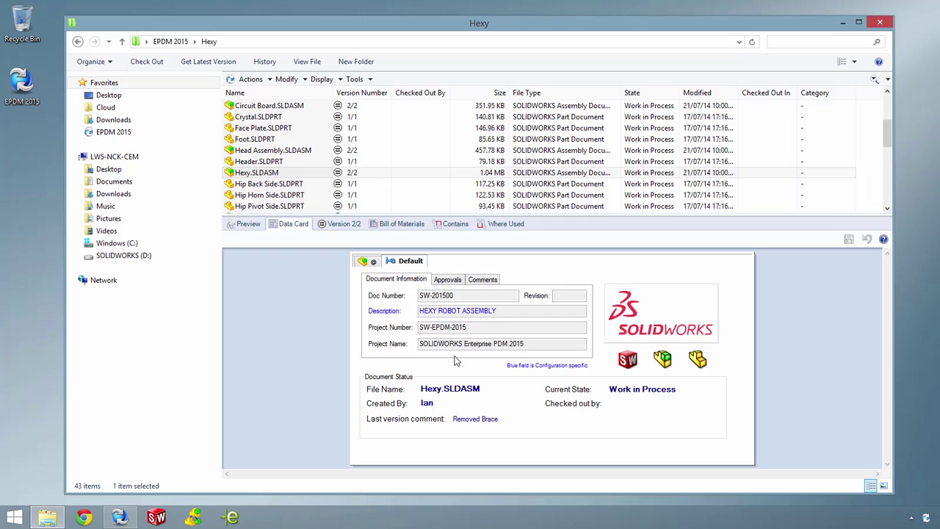
# Review the duplicate file name details for Power Pack.sldasm during its check-in, and cancel the check-in.
pyautogui.moveTo(888, 139); pyautogui.dragTo(892, 200)
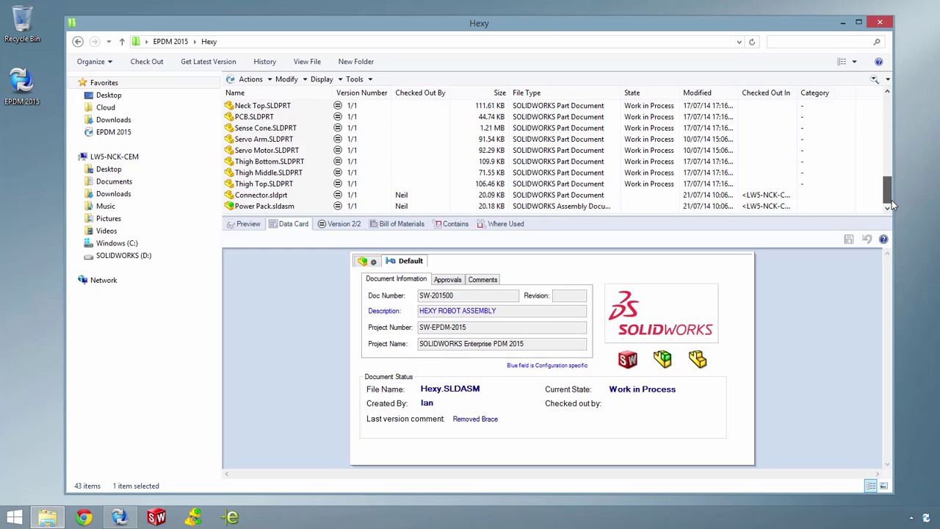
pyautogui.rightClick(269, 206)
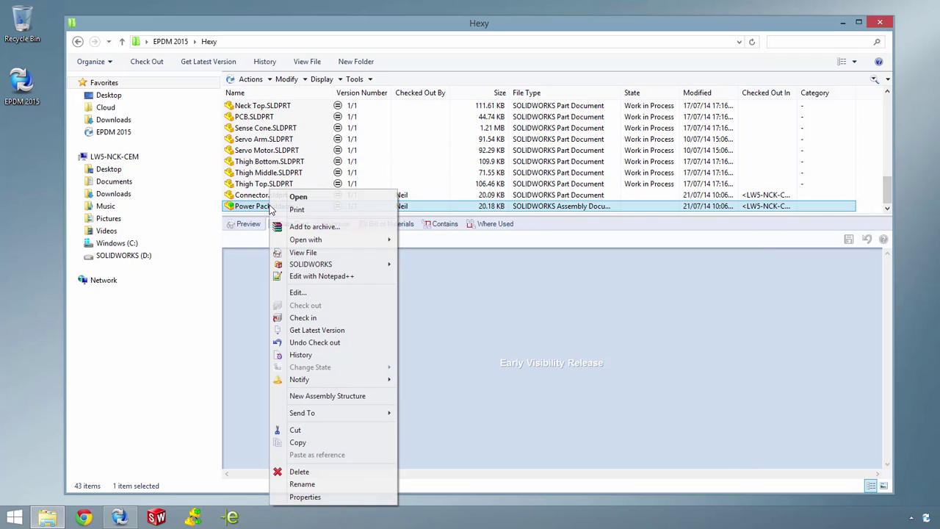
pyautogui.click(304, 318)
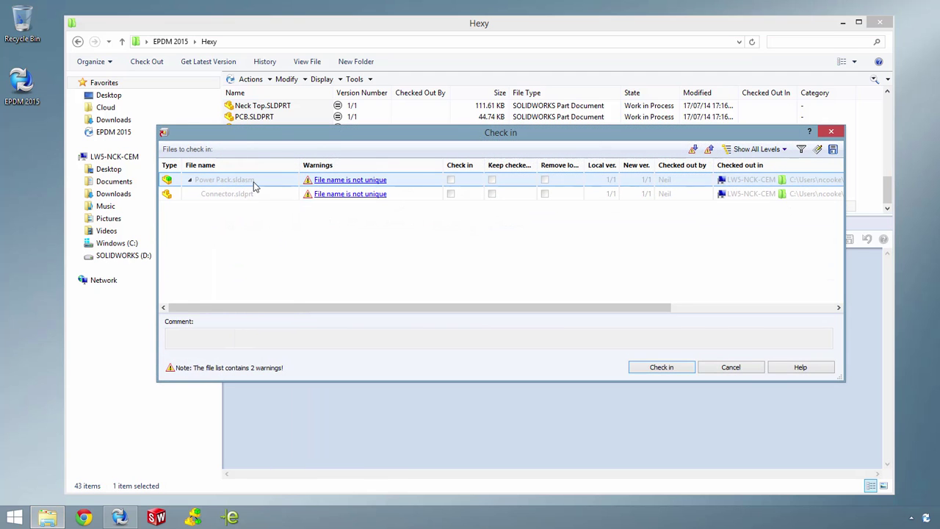
pyautogui.click(328, 182)
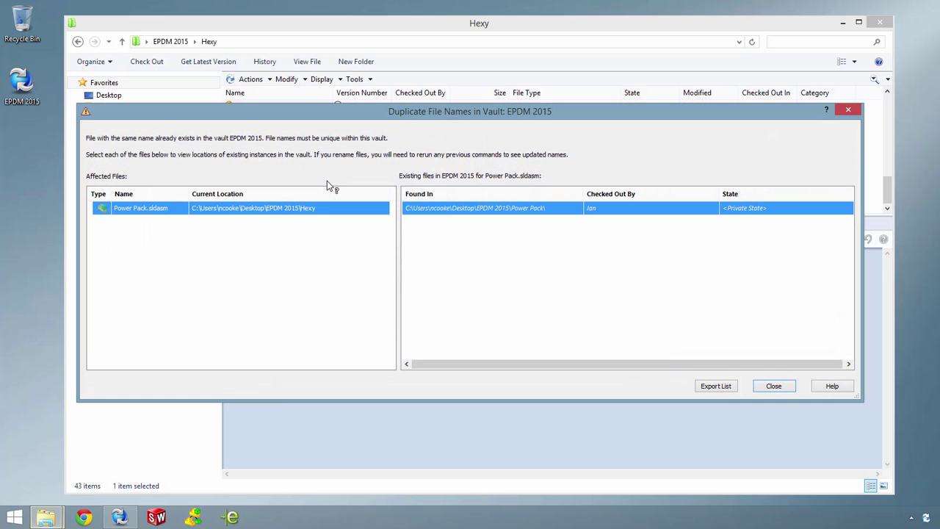
pyautogui.click(789, 387)
pyautogui.click(731, 367)
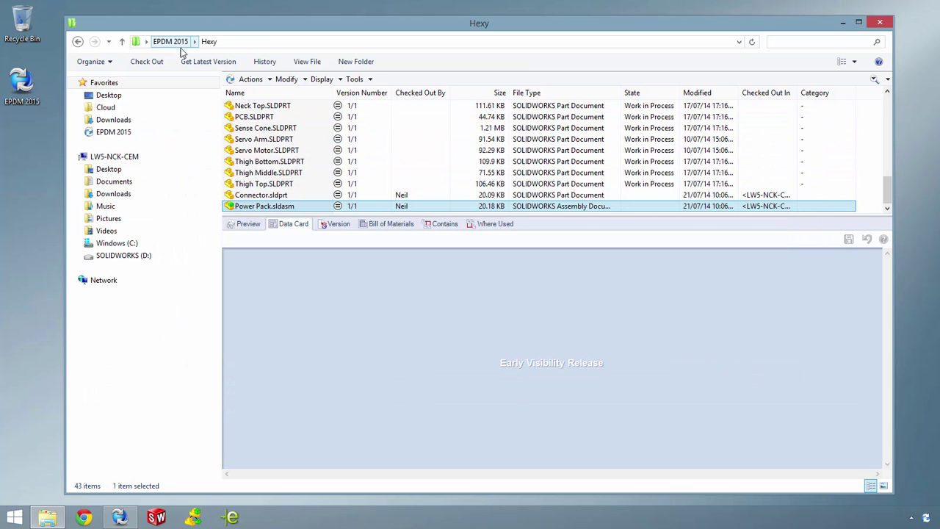
# Delete Connector.sldprt and Power Pack.sldasm from the vault's Hexy folder.
pyautogui.keyDown('ctrl'); pyautogui.click(262, 195); pyautogui.keyUp('ctrl')
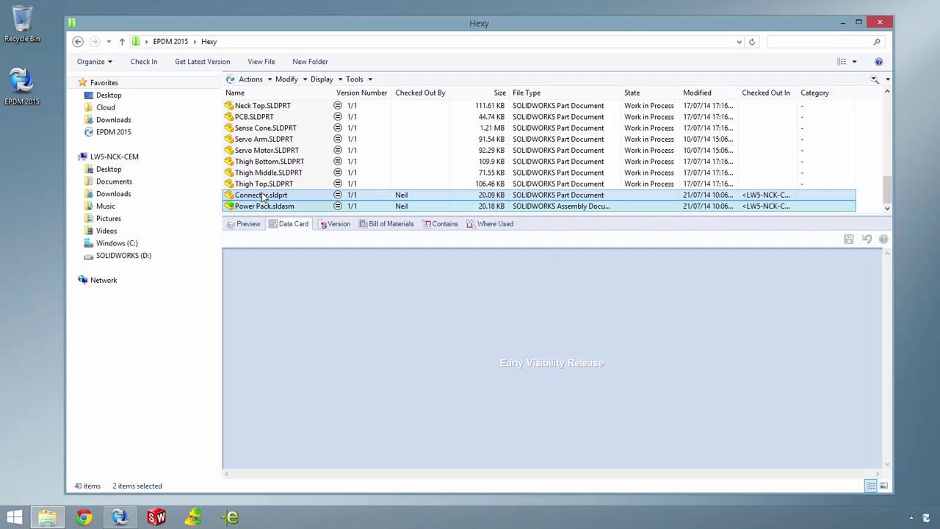
pyautogui.press('Delete')
pyautogui.press('Return')
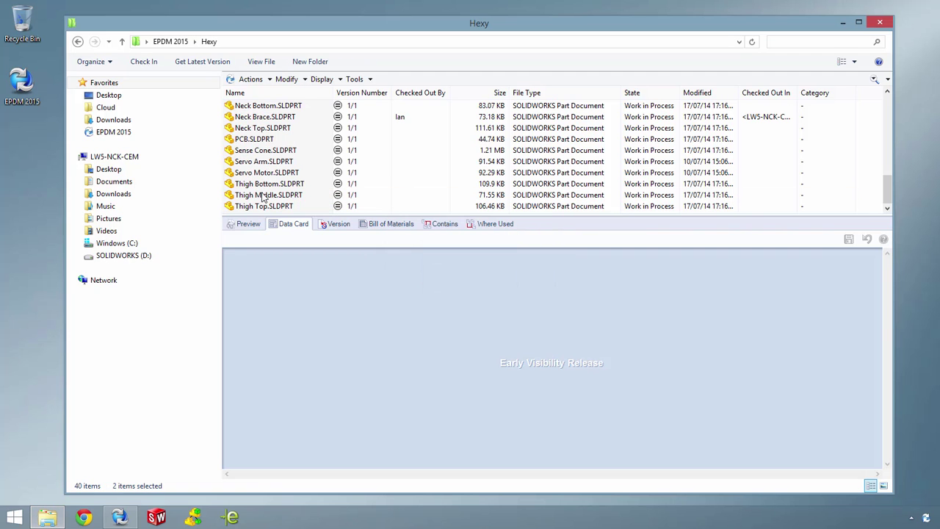
# Go to the vault's Power Pack folder and examine the private-state files in it.
pyautogui.click(183, 41)
pyautogui.doubleClick(248, 118)
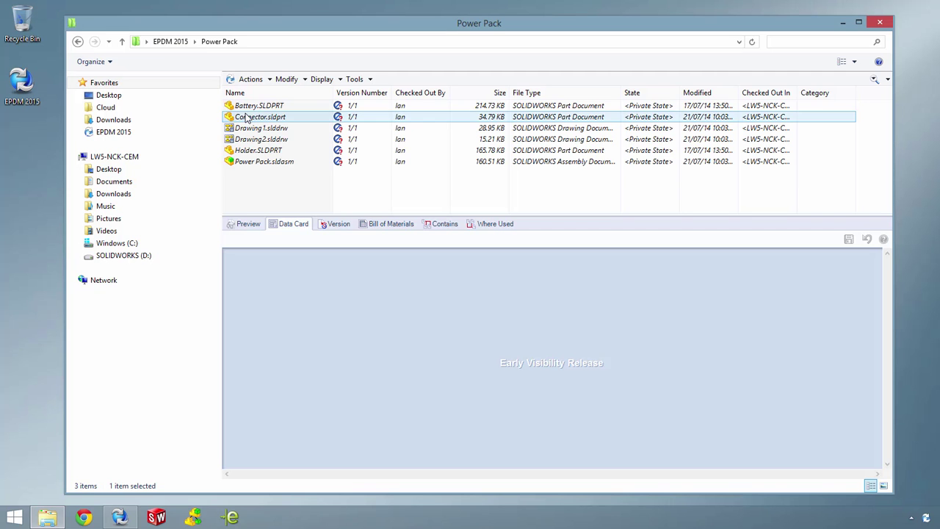
pyautogui.click(257, 108)
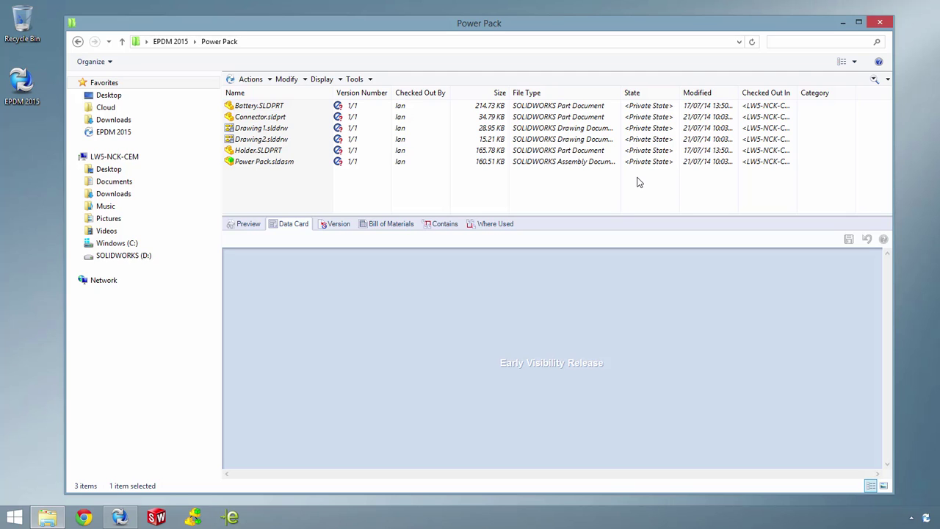
# Return to the Hexy folder, list the files contained in Hexy.SLDASM and preview component thumbnails.
pyautogui.click(184, 42)
pyautogui.doubleClick(268, 108)
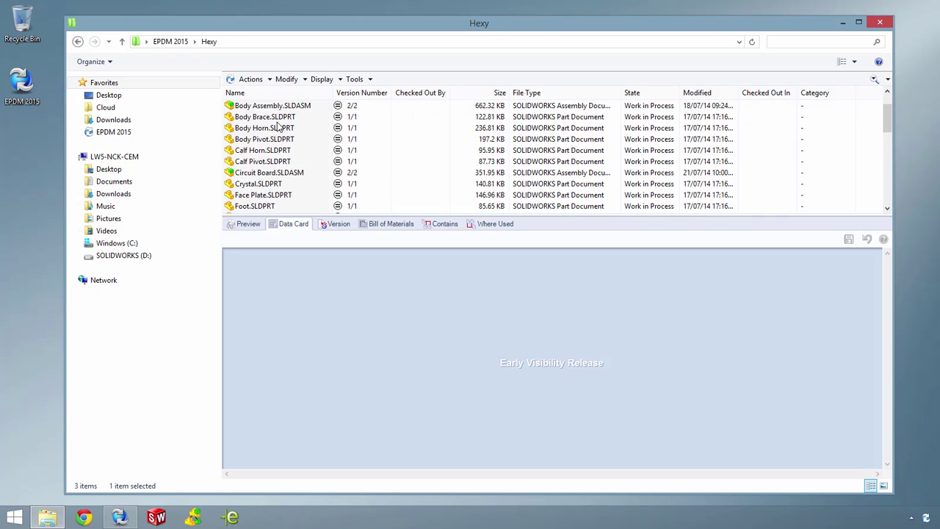
pyautogui.scroll(-2, 282, 145)
pyautogui.click(276, 172)
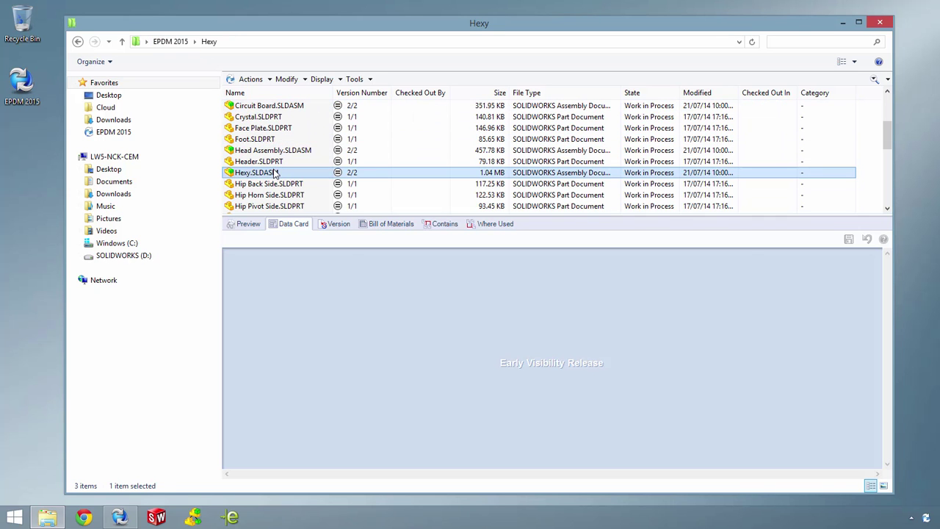
pyautogui.click(451, 224)
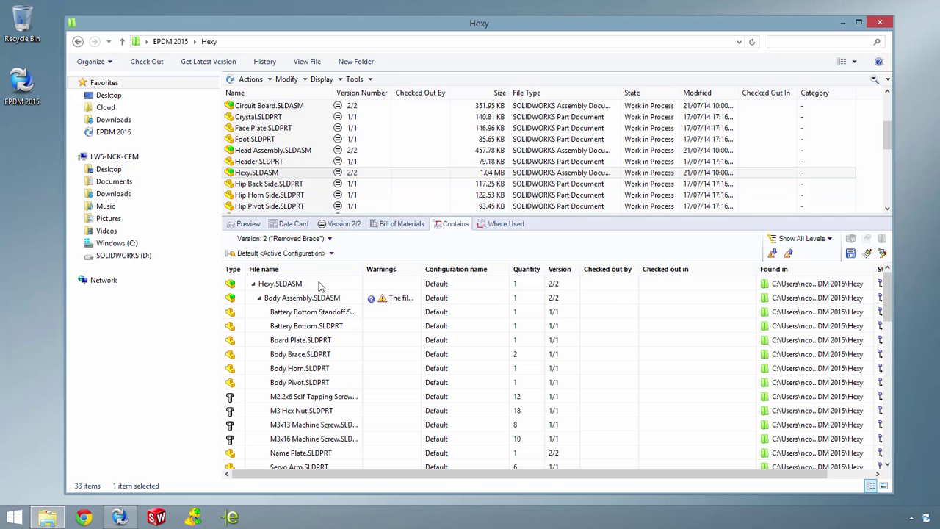
pyautogui.moveTo(232, 288)
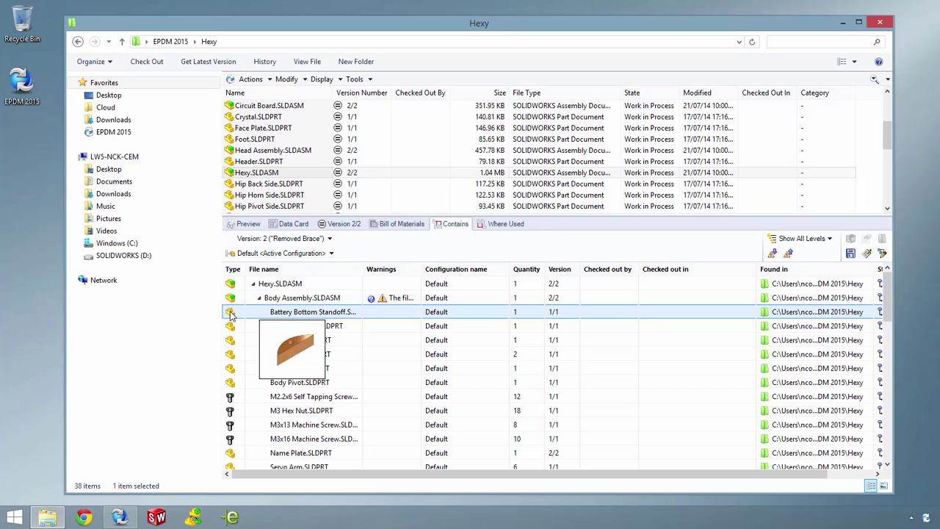
pyautogui.moveTo(231, 330)
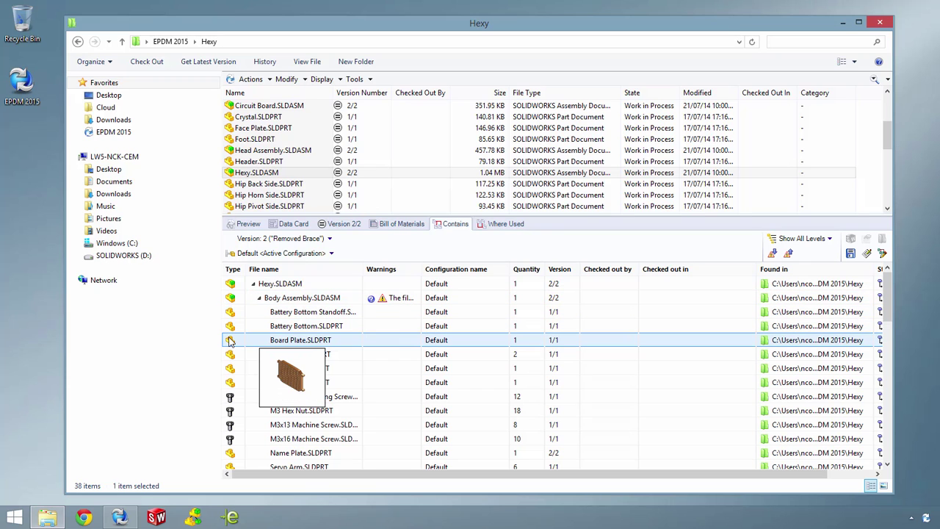
# Show the bill of materials of Hexy.SLDASM and preview thumbnails of parts such as Servo Arm and Thigh Middle.
pyautogui.click(401, 224)
pyautogui.moveTo(881, 305); pyautogui.dragTo(826, 351)
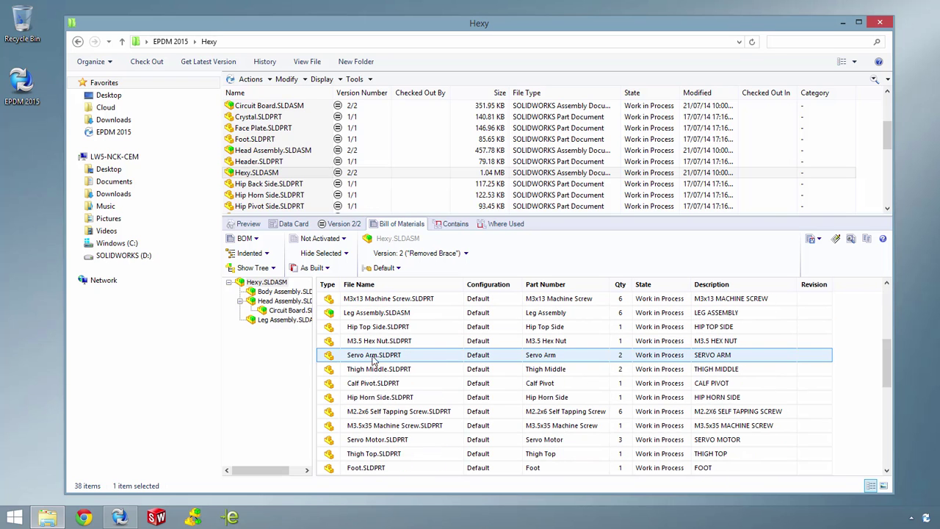
pyautogui.moveTo(328, 358)
pyautogui.moveTo(328, 374)
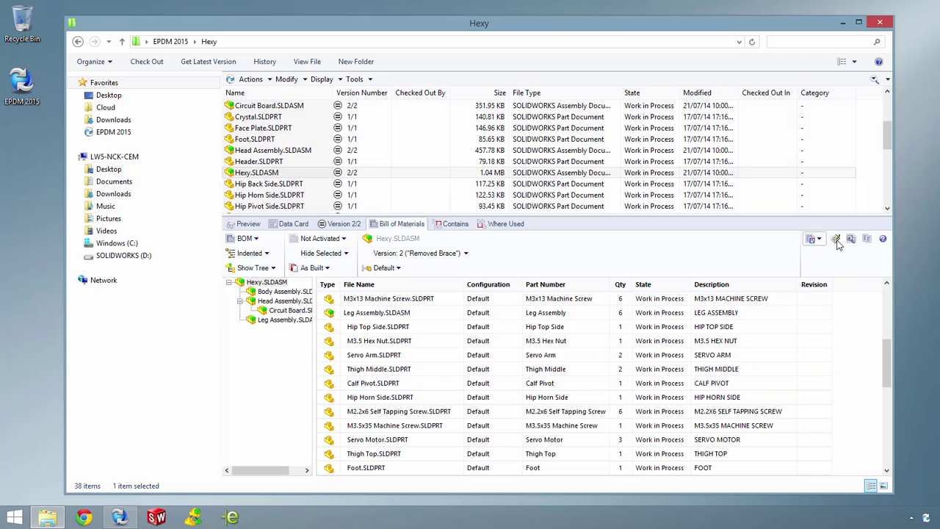
# Compare Hexy.SLDASM's version 2 bill of materials with version 1, examine the marked differences, and close the comparison.
pyautogui.click(867, 239)
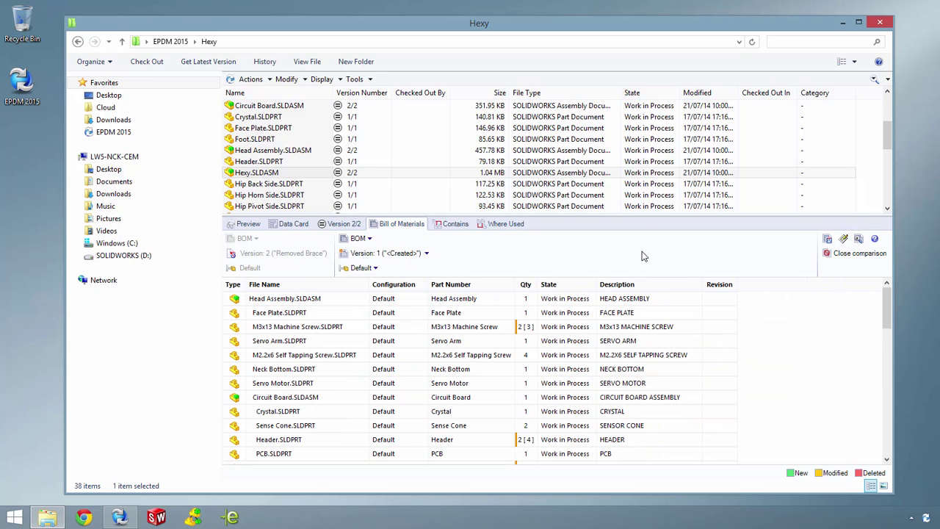
pyautogui.scroll(-2, 525, 336)
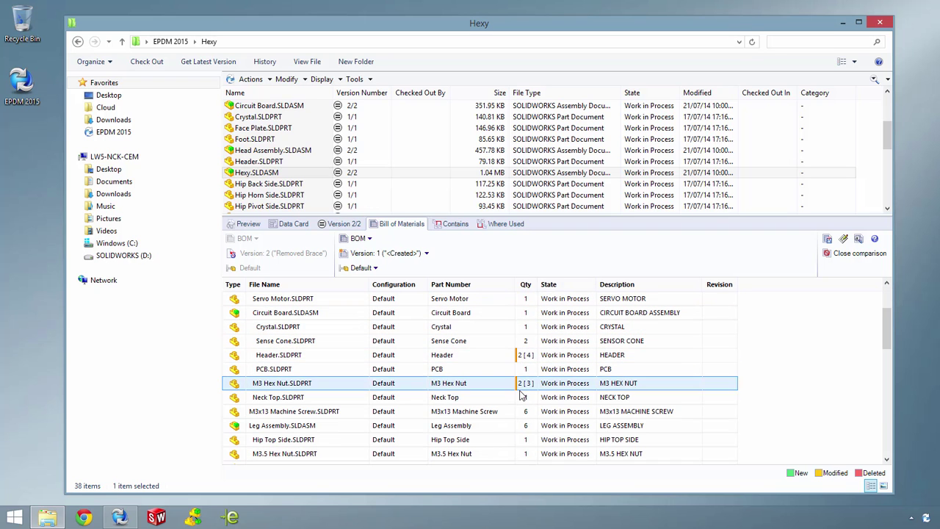
pyautogui.scroll(-1, 523, 388)
pyautogui.scroll(-8, 523, 388)
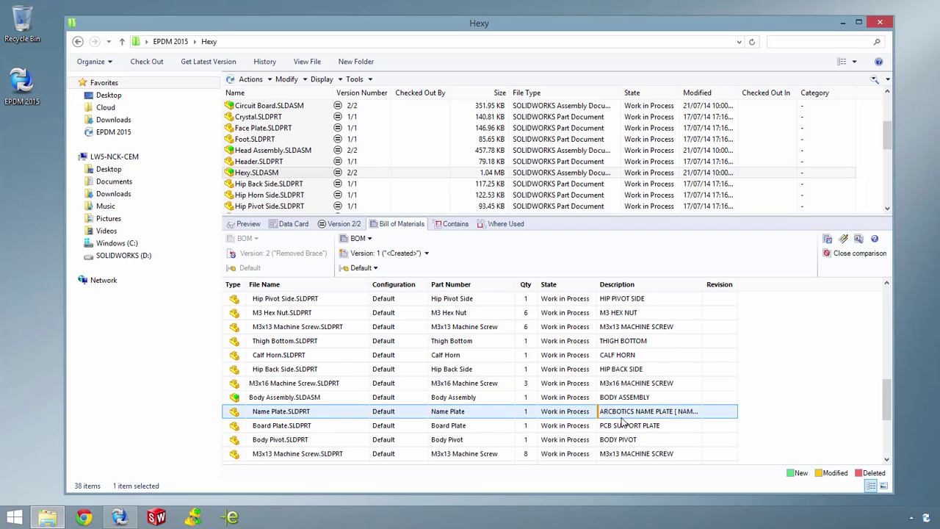
pyautogui.scroll(-3, 549, 388)
pyautogui.scroll(-1, 549, 389)
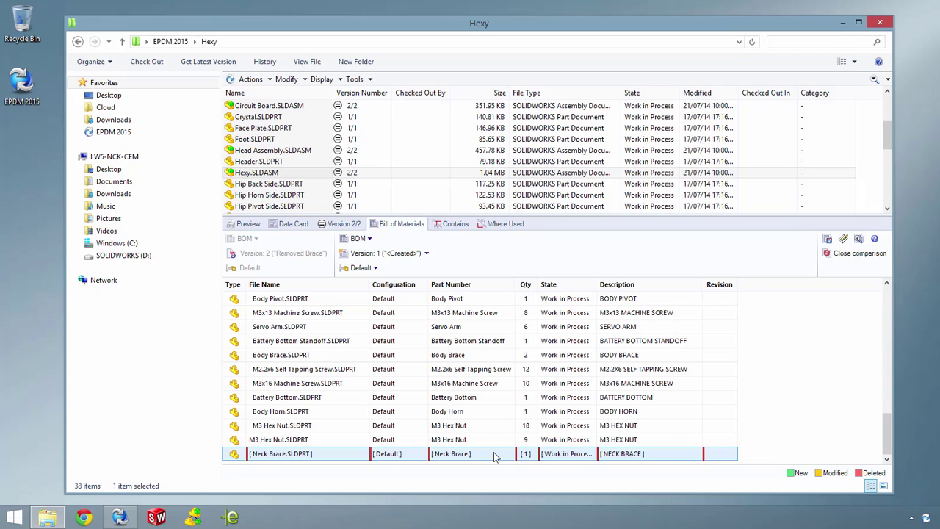
pyautogui.click(852, 252)
# Review the version information and the data card of Hexy.SLDASM.
pyautogui.click(342, 224)
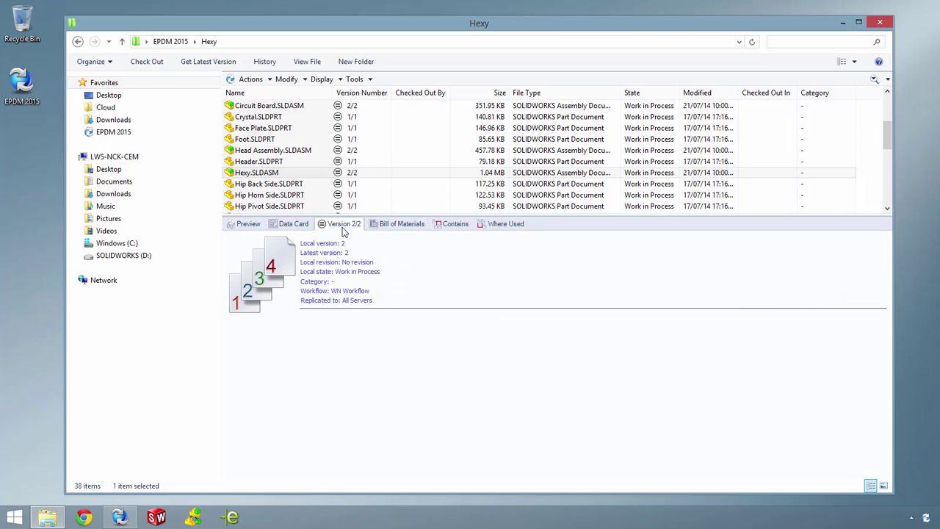
pyautogui.click(299, 228)
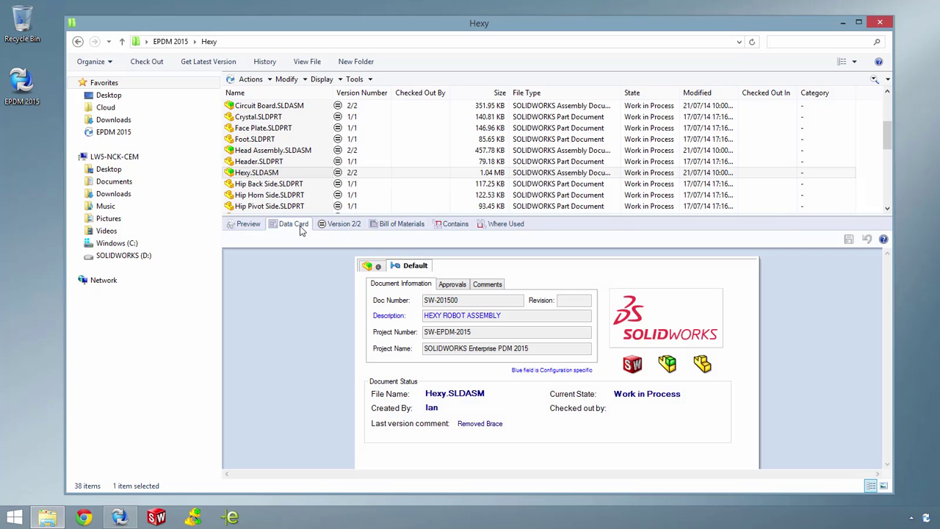
# Start Copy Tree for Hexy.SLDASM and examine its settings, destination folder paths and target file names.
pyautogui.click(371, 80)
pyautogui.click(384, 151)
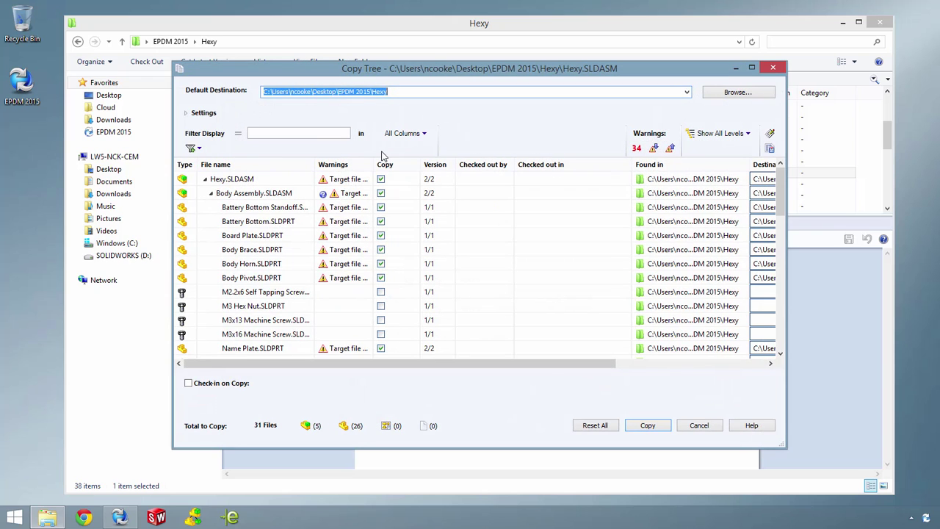
pyautogui.click(193, 114)
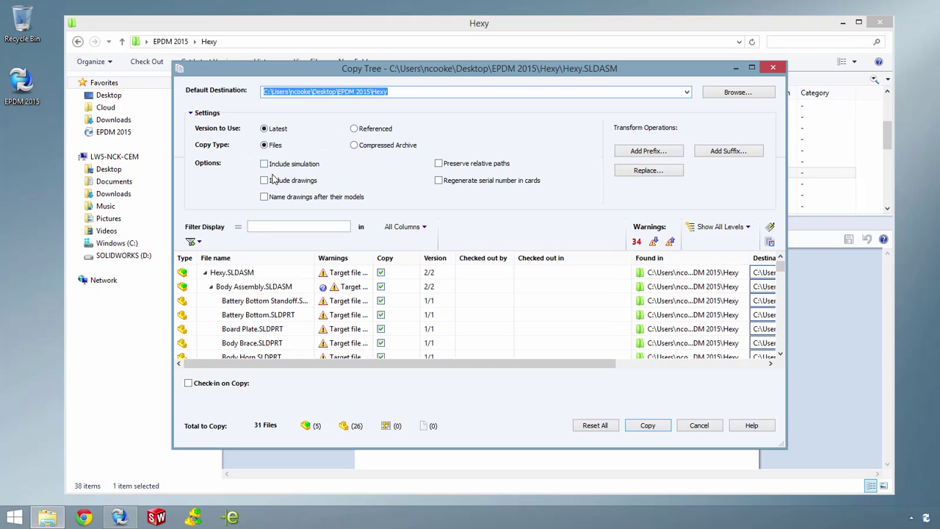
pyautogui.click(193, 114)
pyautogui.moveTo(298, 363); pyautogui.dragTo(441, 367)
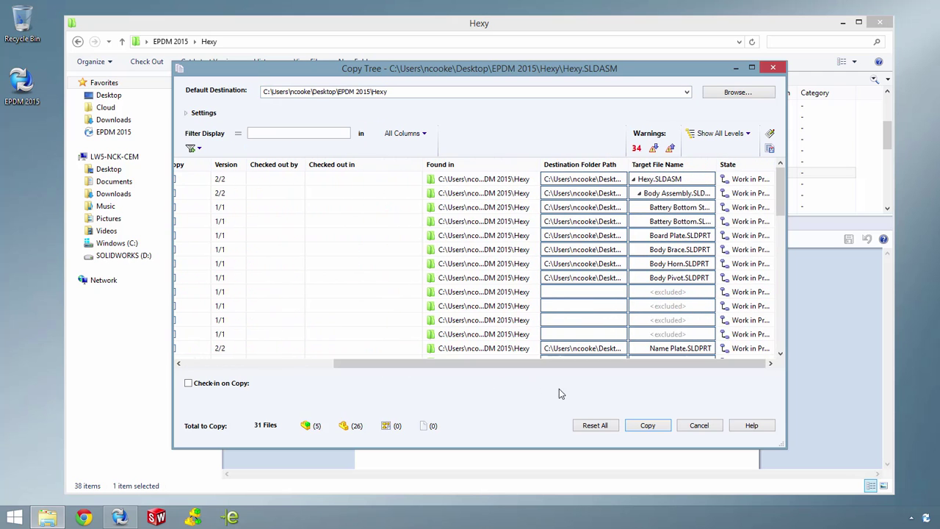
pyautogui.click(611, 221)
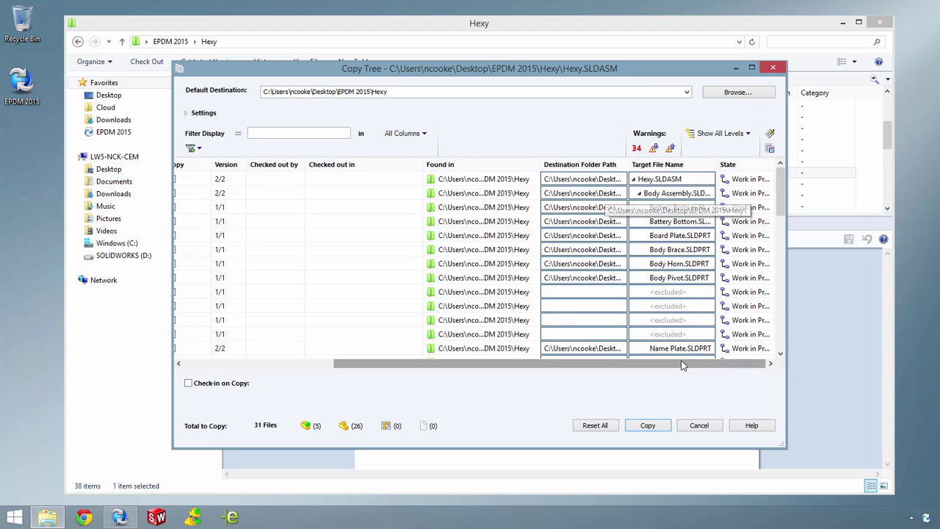
pyautogui.moveTo(682, 363); pyautogui.dragTo(445, 374)
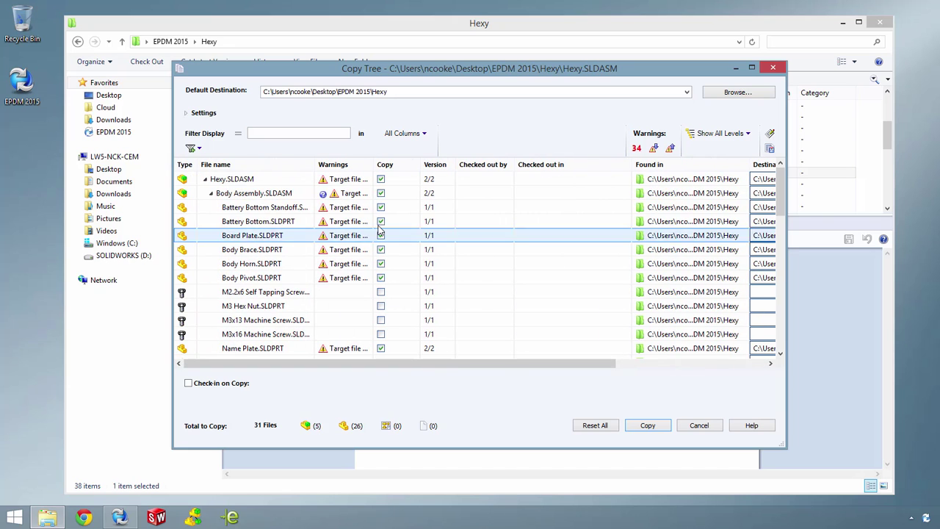
# Filter the Copy Tree list to part files matching "hip", and cancel Copy Tree without copying.
pyautogui.click(196, 149)
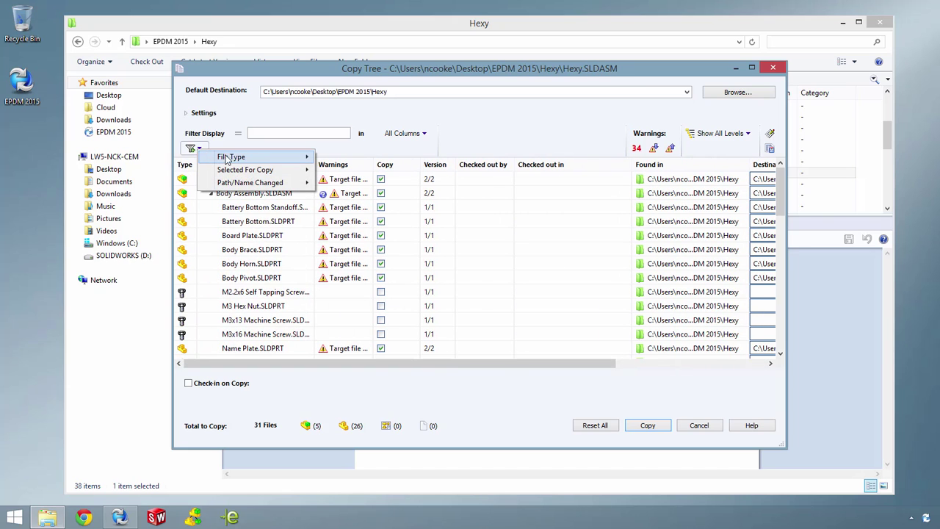
pyautogui.moveTo(250, 157)
pyautogui.click(336, 169)
pyautogui.click(316, 134)
pyautogui.write('h')
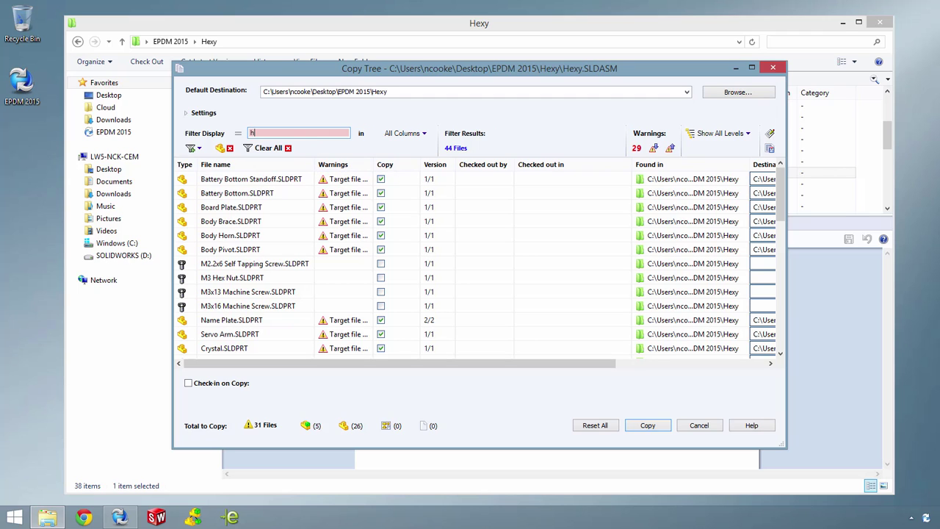
pyautogui.write('ip')
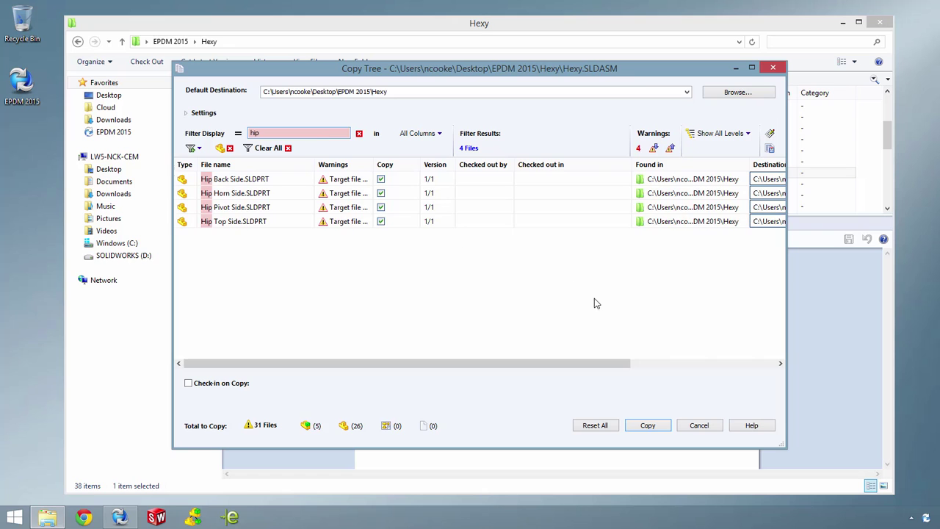
pyautogui.click(698, 425)
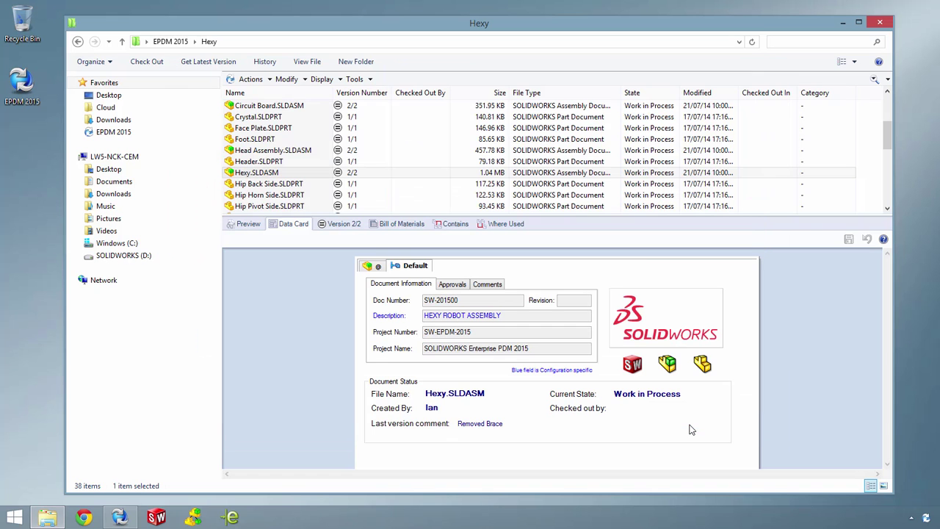
# Start Move Tree for Hexy.SLDASM, examine its file list, destination folder paths and target file names, and cancel without moving.
pyautogui.click(366, 81)
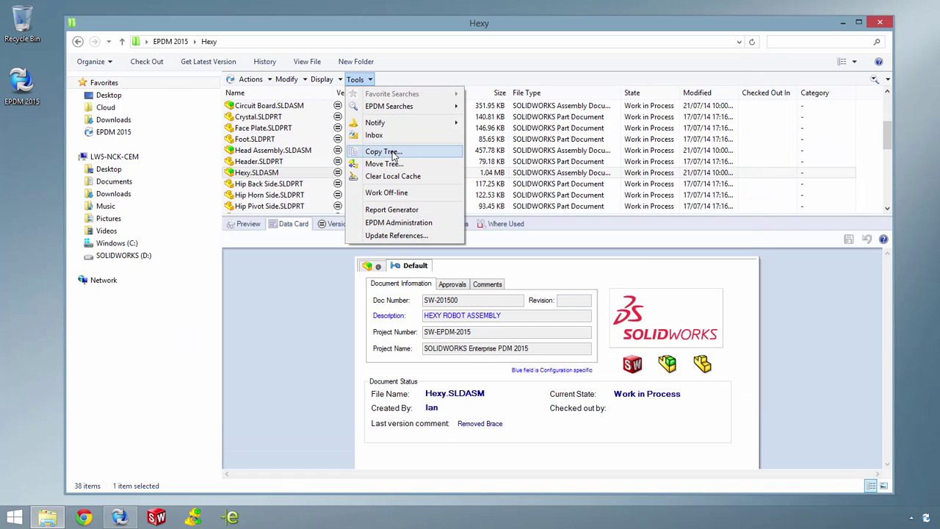
pyautogui.click(400, 166)
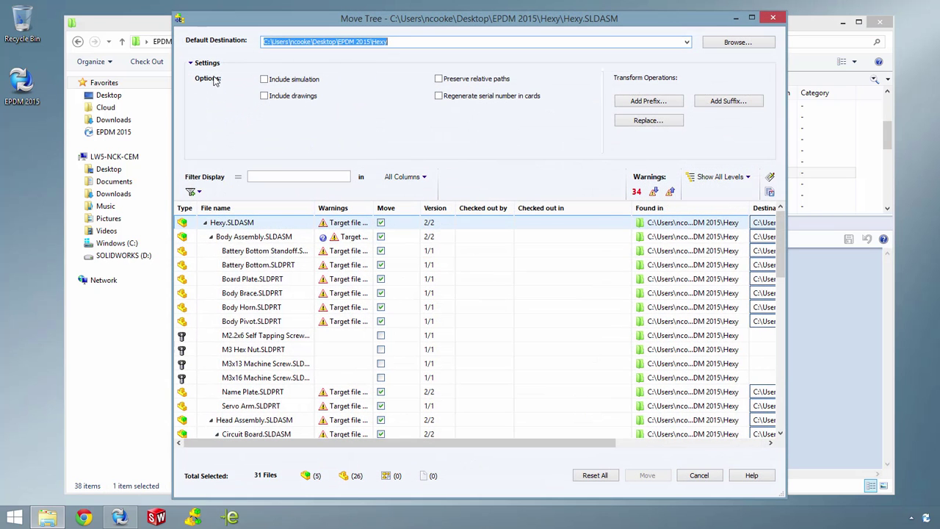
pyautogui.click(190, 63)
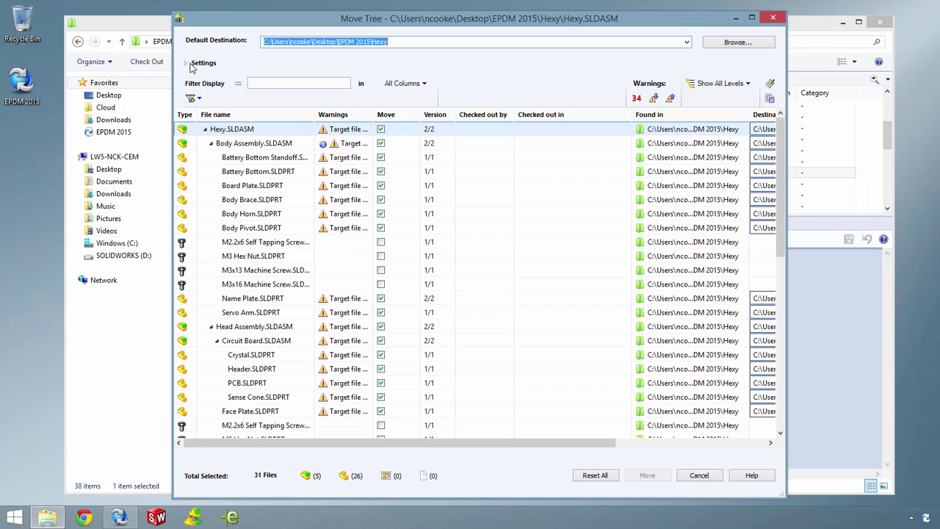
pyautogui.moveTo(419, 443); pyautogui.dragTo(607, 445)
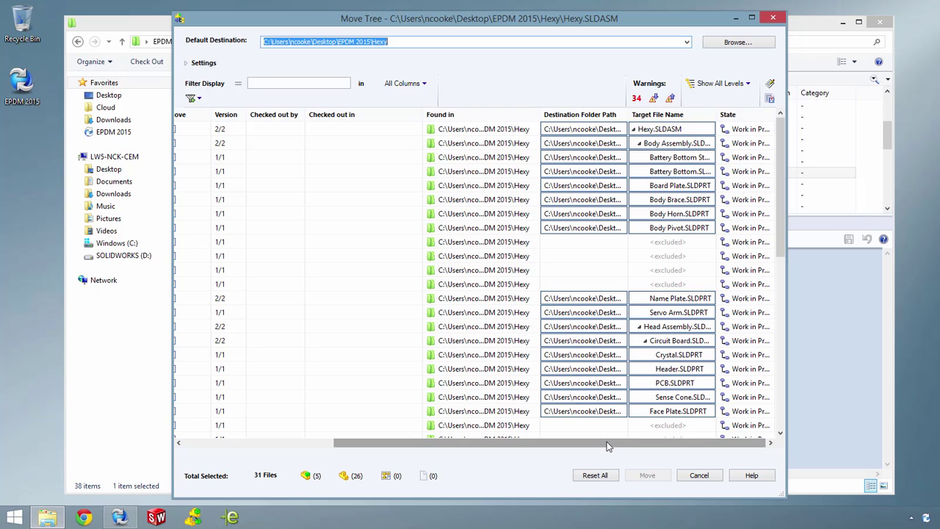
pyautogui.click(698, 475)
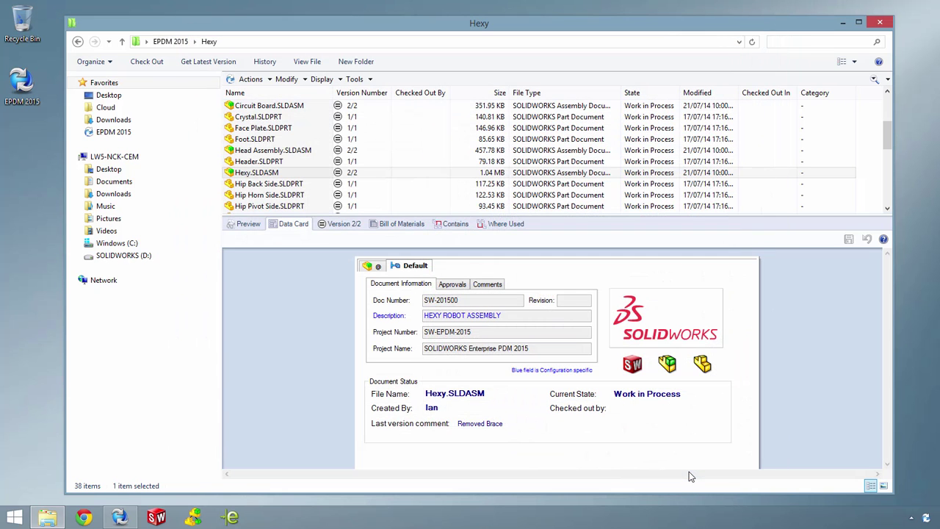
# Run the Submit for Approval transition on Hexy.SLDASM and its referenced files with the comment "Please approve".
pyautogui.rightClick(275, 172)
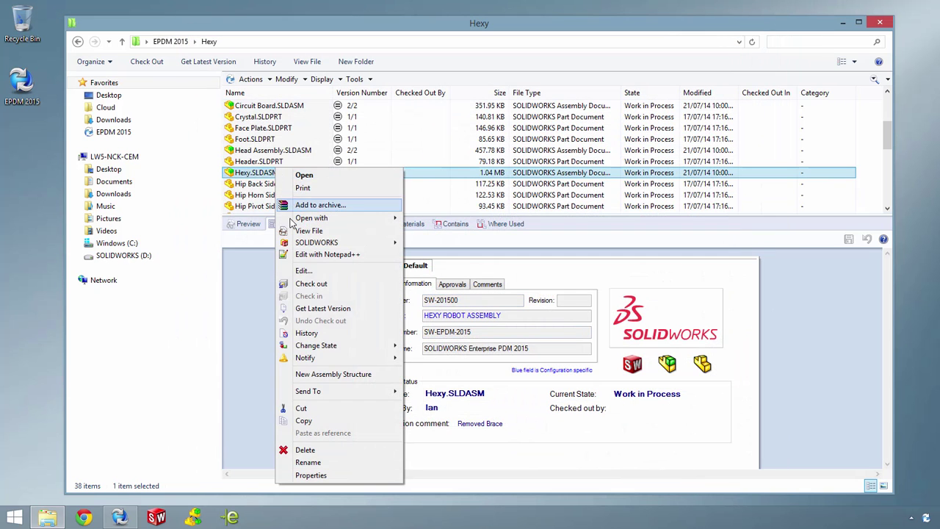
pyautogui.moveTo(350, 349)
pyautogui.click(422, 359)
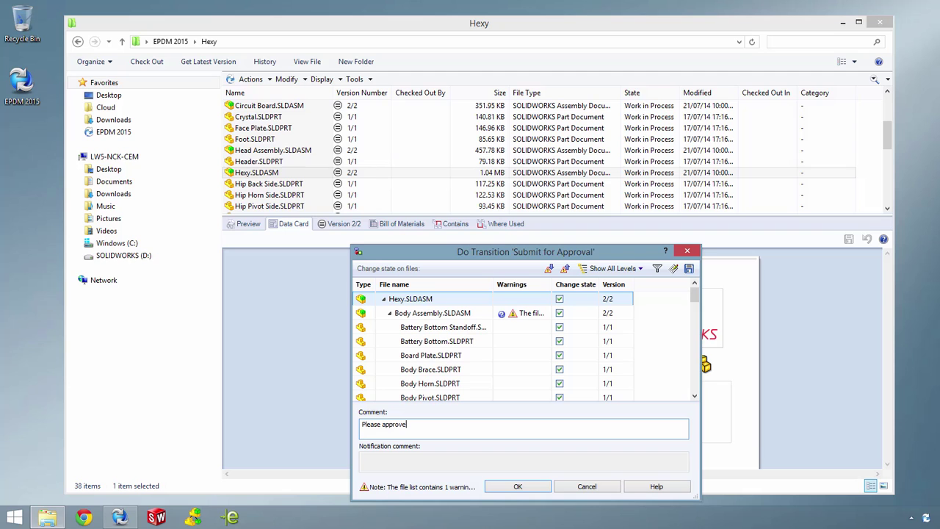
pyautogui.click(496, 485)
# Give the first approval of Hexy.SLDASM and its references through the Release Documents transition with the comment "Looks good".
pyautogui.rightClick(281, 172)
pyautogui.moveTo(373, 349)
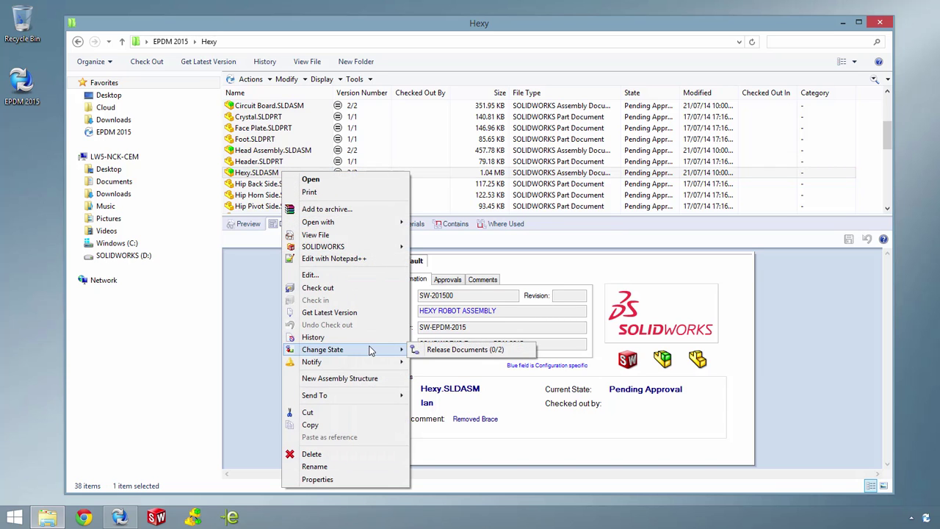
pyautogui.click(435, 349)
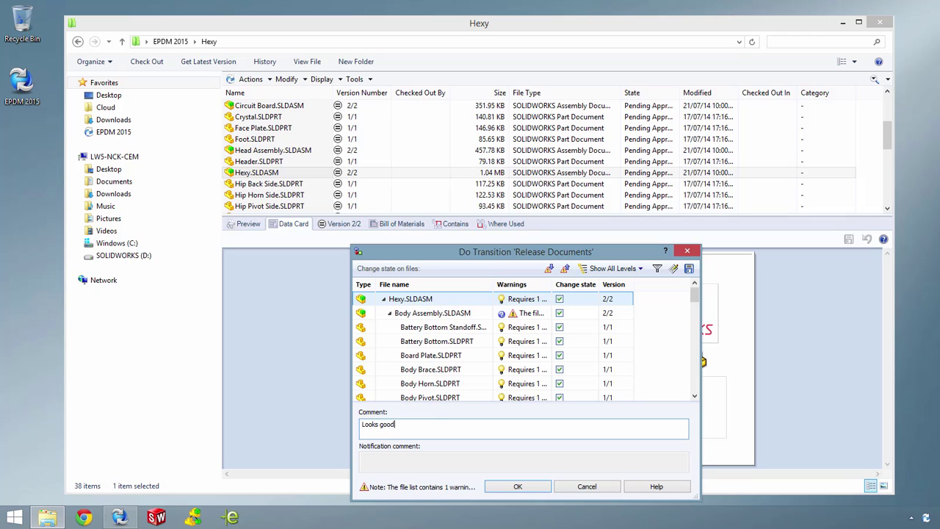
pyautogui.click(499, 487)
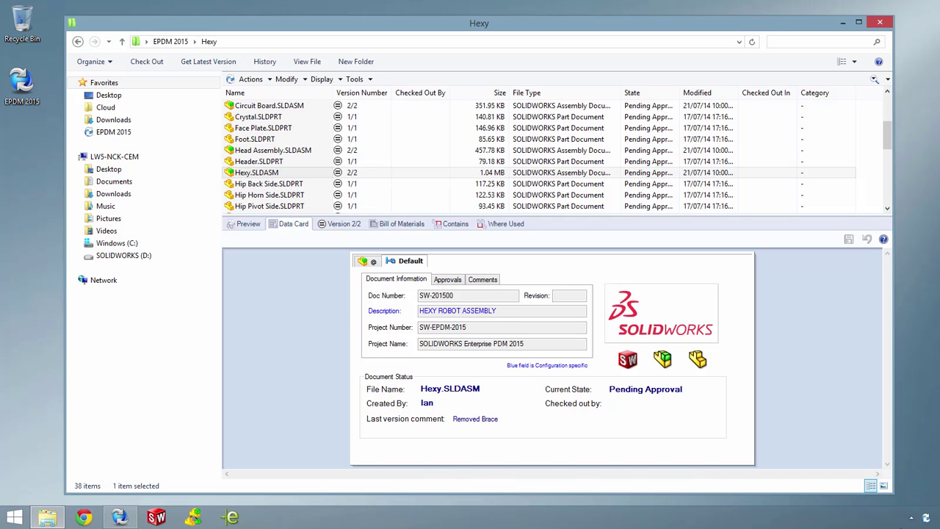
# Log off the EPDM 2015 vault and log back in with the second approver's user name.
pyautogui.rightClick(926, 517)
pyautogui.moveTo(874, 447)
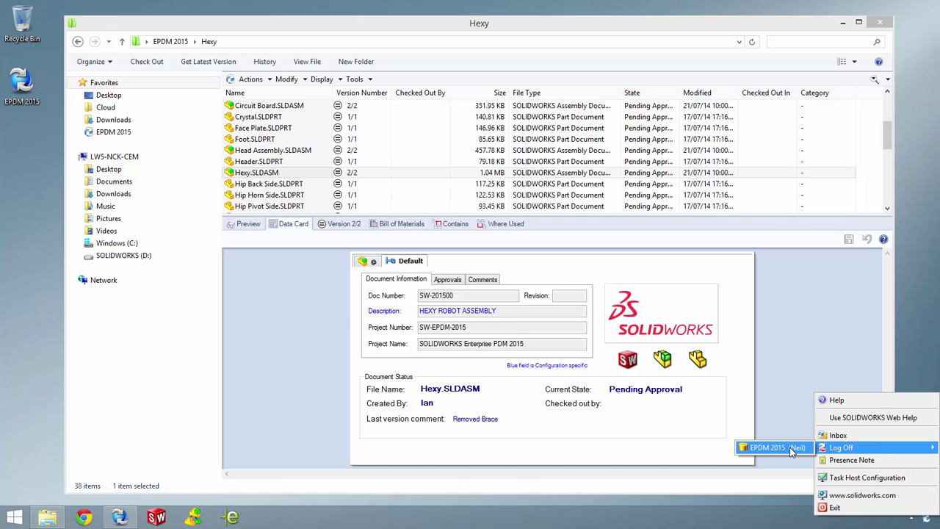
pyautogui.click(779, 448)
pyautogui.doubleClick(22, 83)
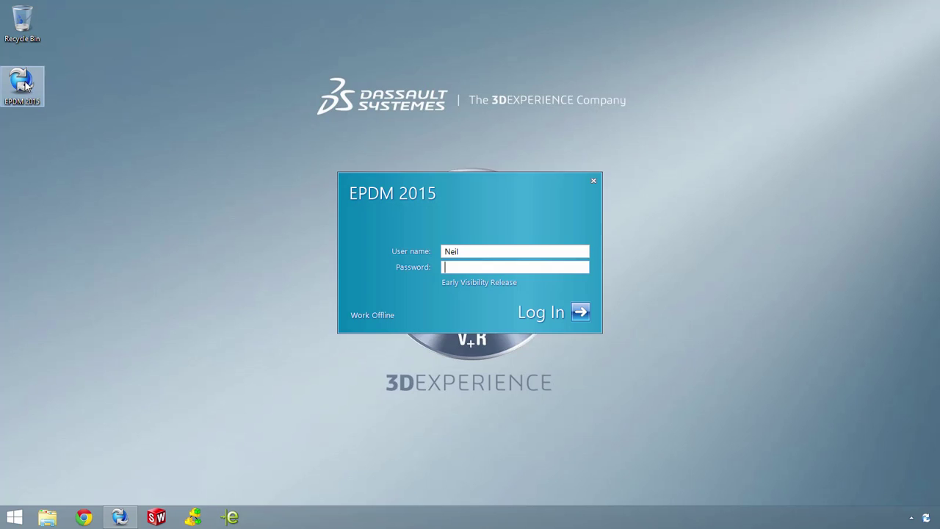
pyautogui.moveTo(465, 250); pyautogui.dragTo(443, 261)
pyautogui.write('ian')
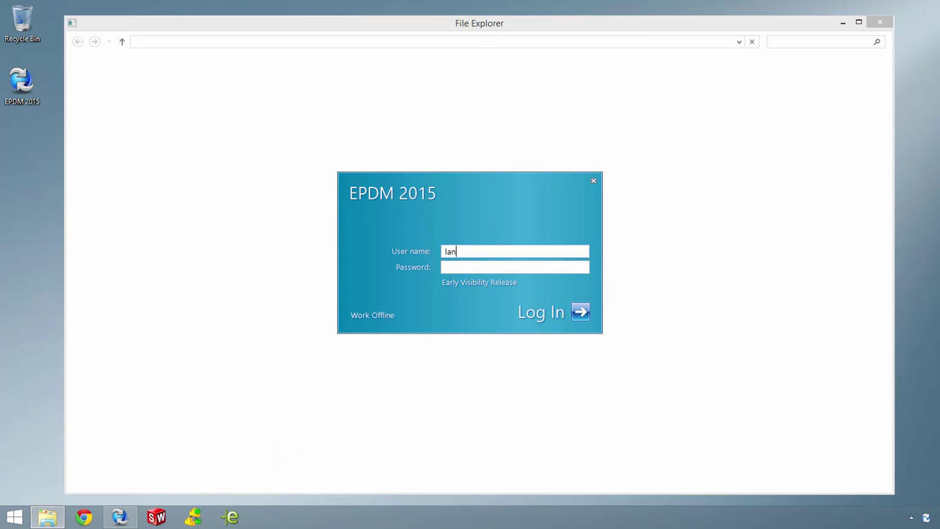
pyautogui.press('Return')
# Give Hexy.SLDASM its second Release Documents approval with the comment "I agree", and review the approvals on its data card.
pyautogui.click(294, 106)
pyautogui.scroll(-3, 298, 153)
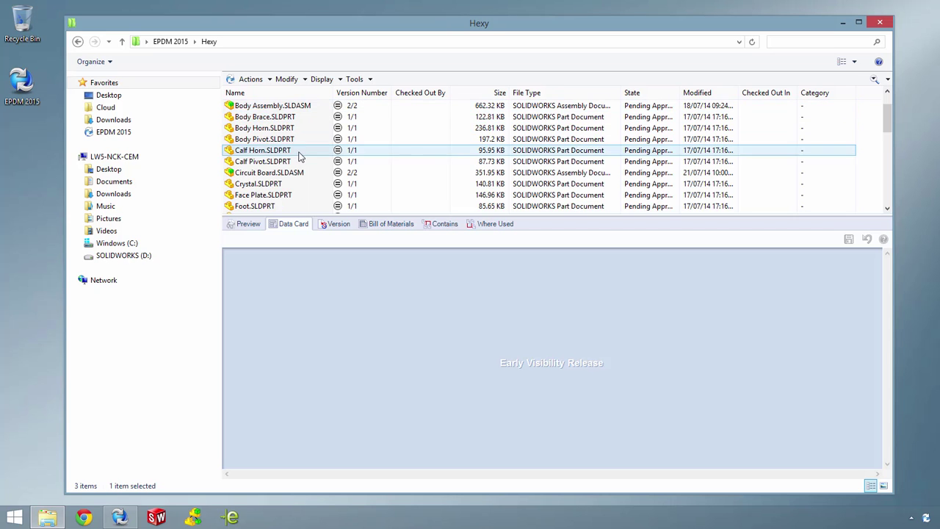
pyautogui.click(292, 161)
pyautogui.click(279, 173)
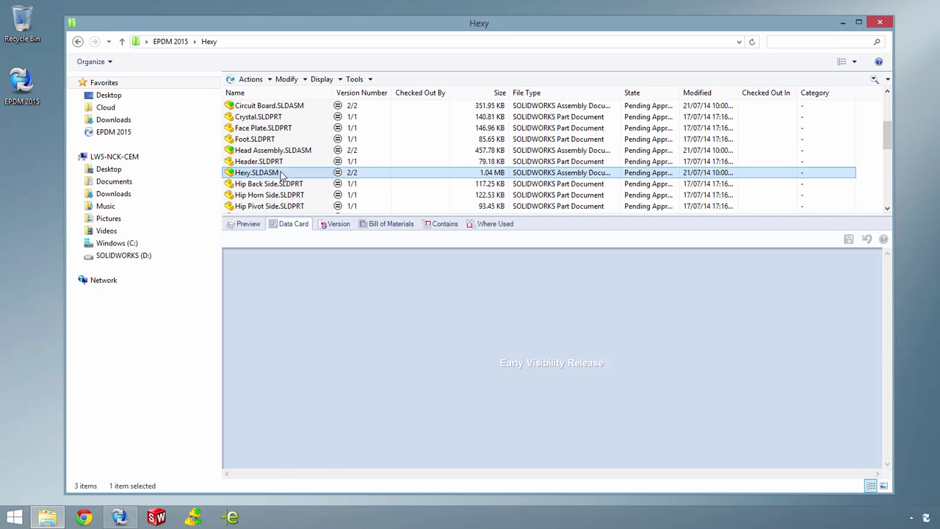
pyautogui.rightClick(280, 174)
pyautogui.moveTo(351, 349)
pyautogui.click(435, 352)
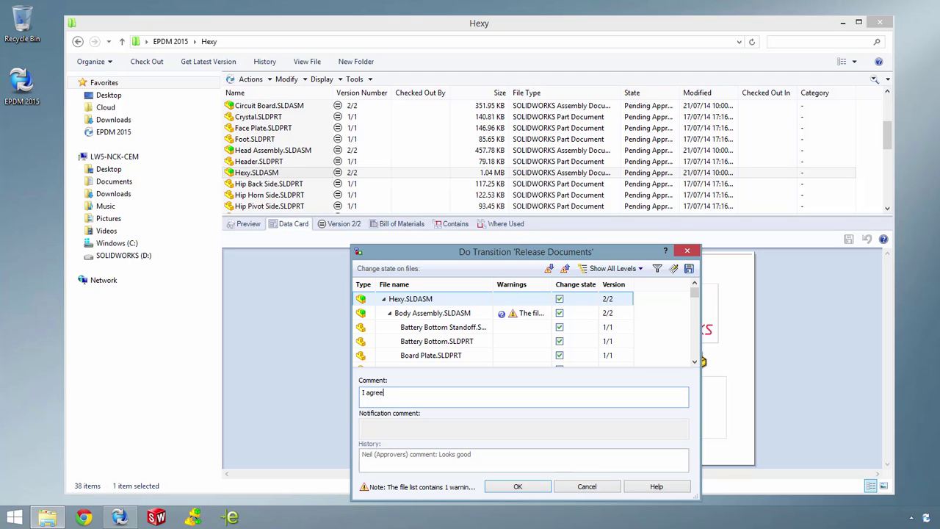
pyautogui.click(499, 488)
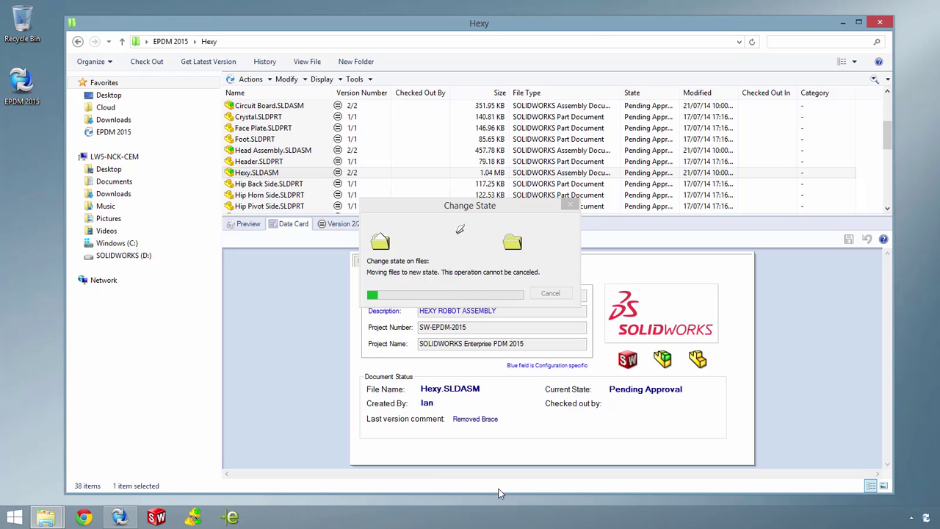
pyautogui.click(450, 280)
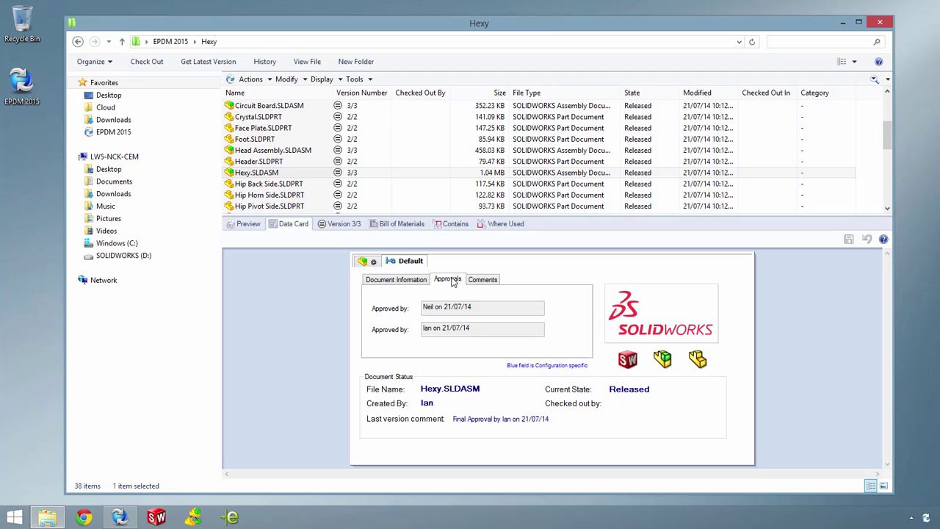
# Switch to Enterprise PDM Administration and examine the Release Documents transition's required roles and the Set Approver 1 action with its mapped approvers.
pyautogui.click(119, 517)
pyautogui.doubleClick(523, 301)
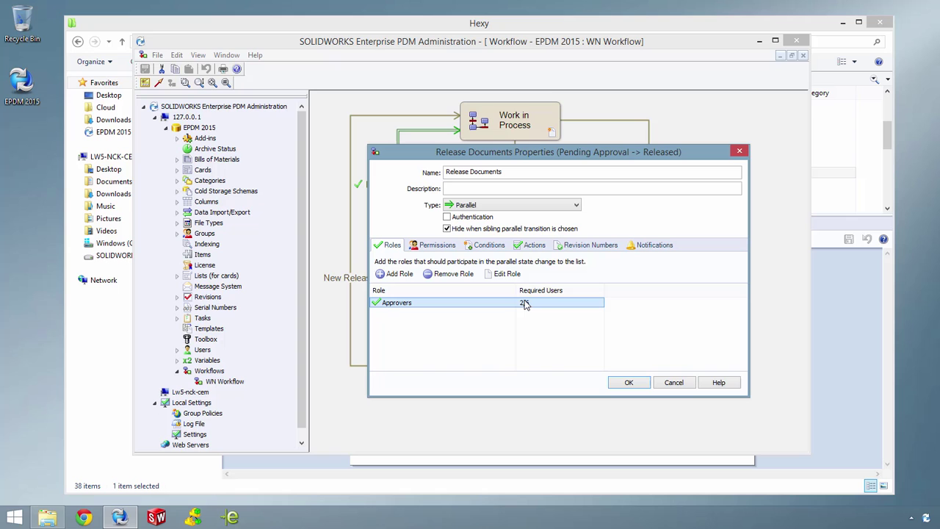
pyautogui.click(532, 248)
pyautogui.click(530, 290)
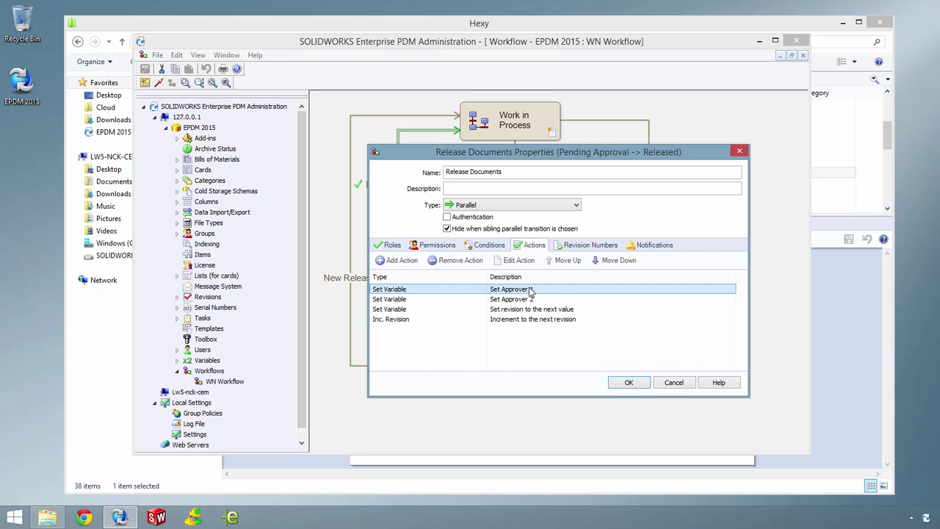
pyautogui.doubleClick(531, 289)
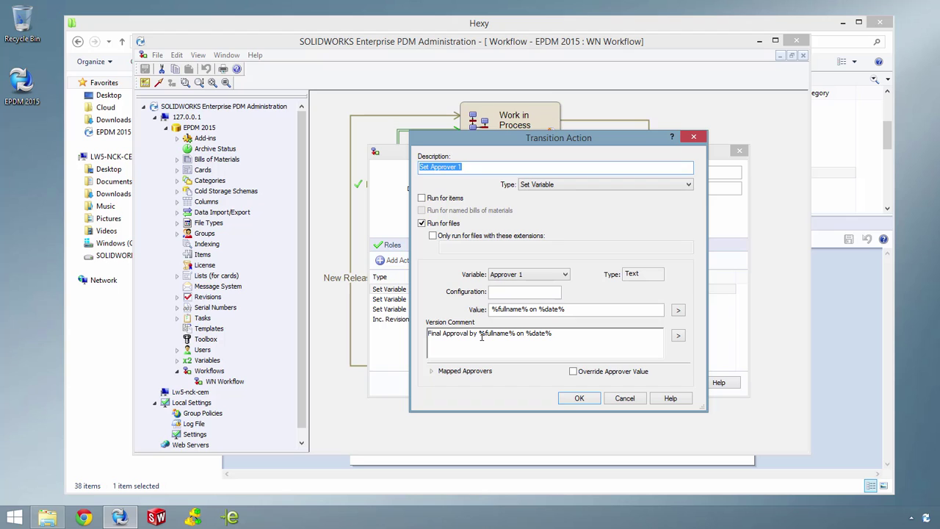
pyautogui.click(432, 371)
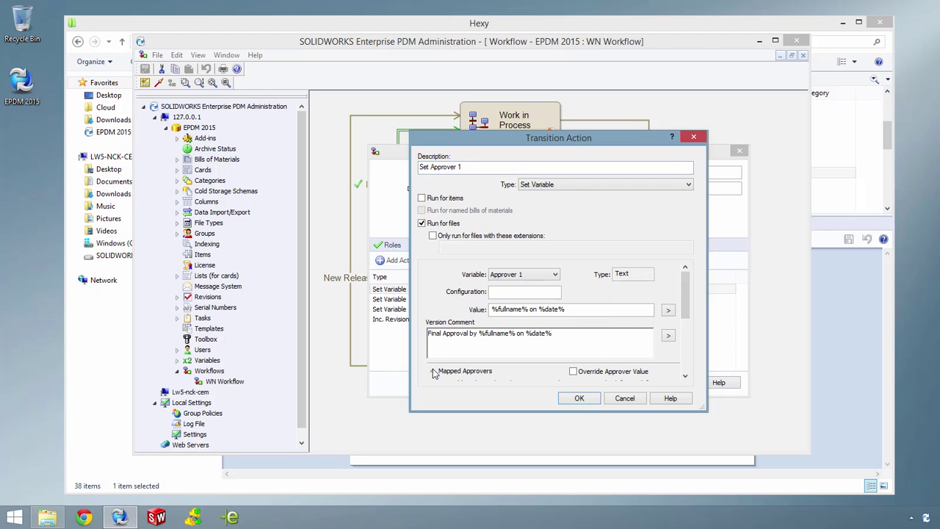
pyautogui.moveTo(688, 292); pyautogui.dragTo(668, 352)
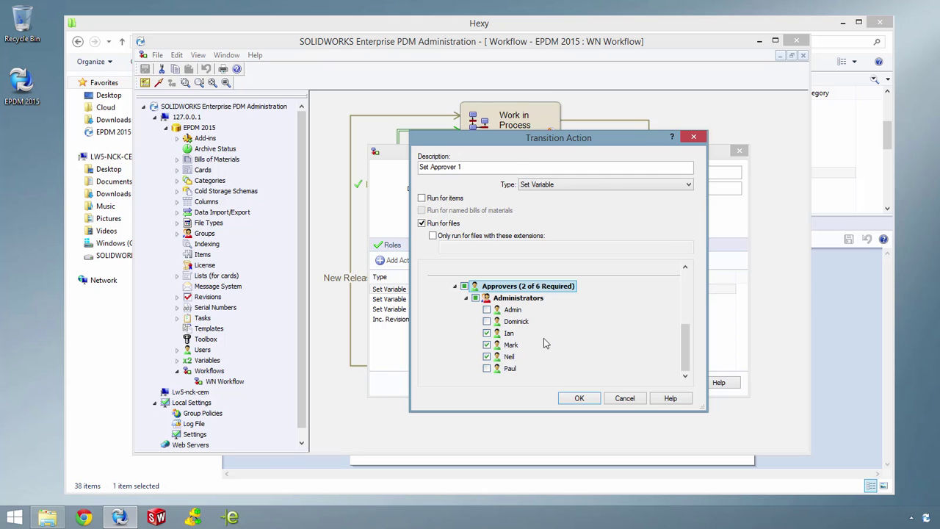
pyautogui.click(619, 397)
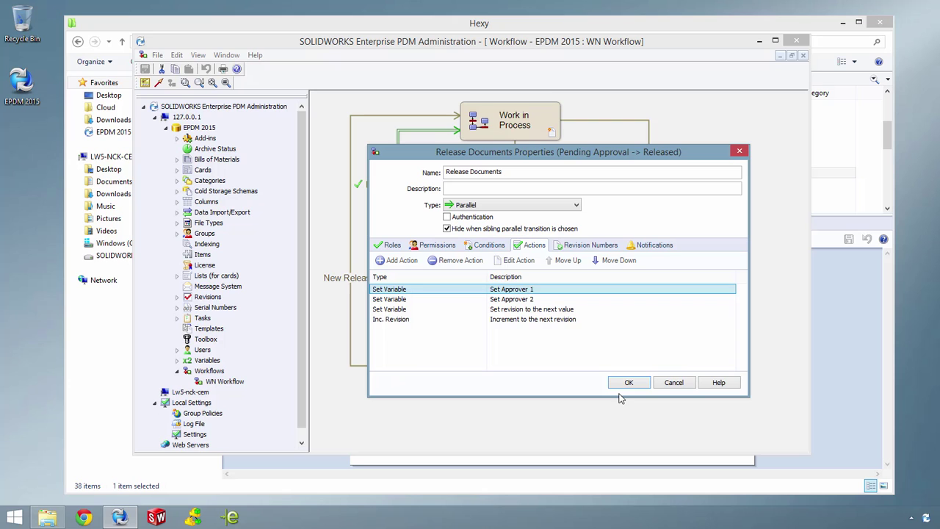
# Examine the revision comment in the "Increment to the next revision" action, and close the Release Documents transition properties.
pyautogui.doubleClick(538, 320)
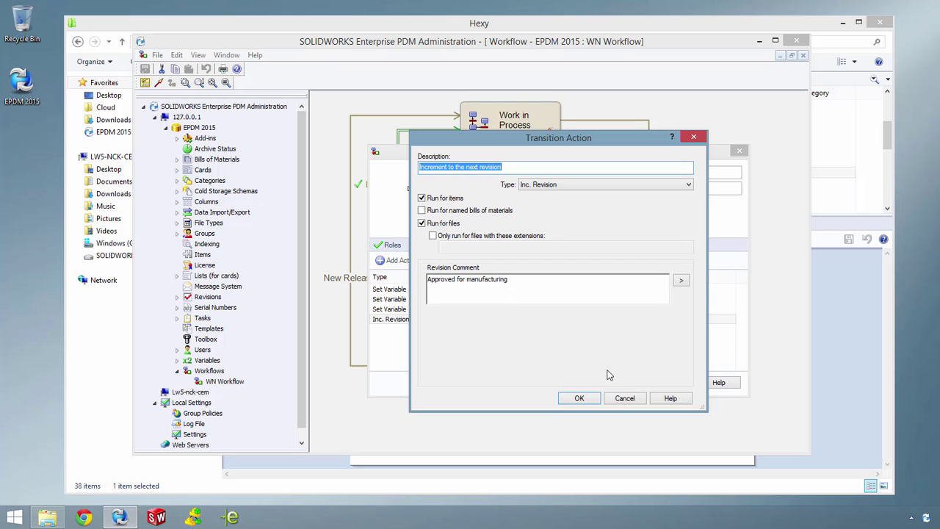
pyautogui.click(619, 396)
pyautogui.click(626, 382)
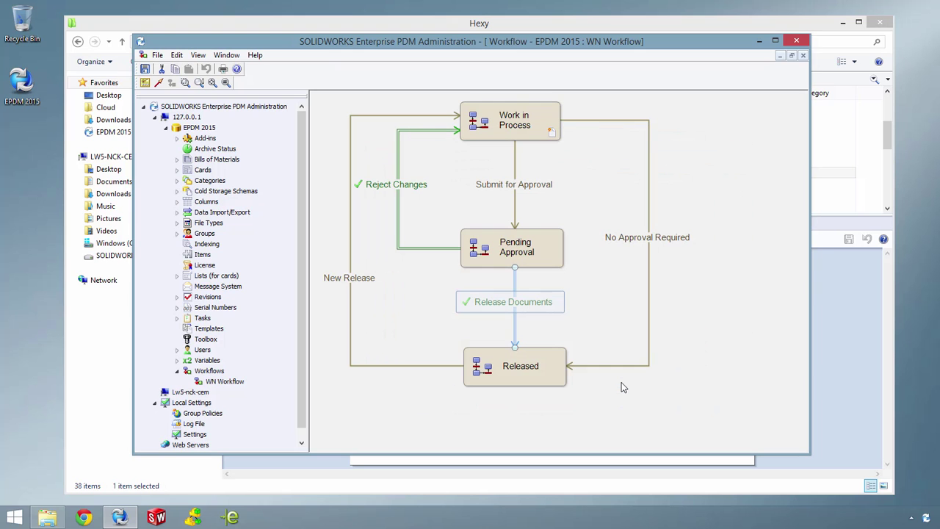
# Return to the Hexy folder and run the New Release transition on Hexy.SLDASM and its references with the comment "Make changes".
pyautogui.click(397, 29)
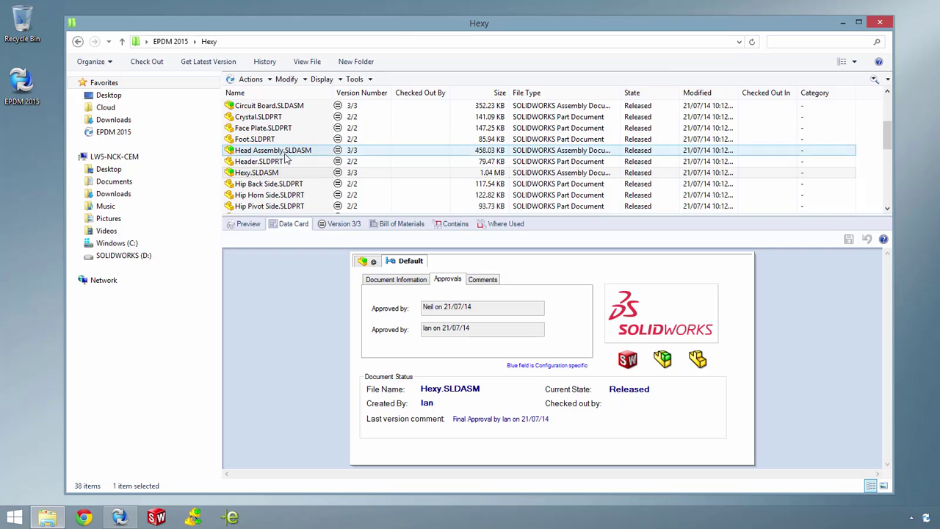
pyautogui.rightClick(265, 172)
pyautogui.moveTo(342, 349)
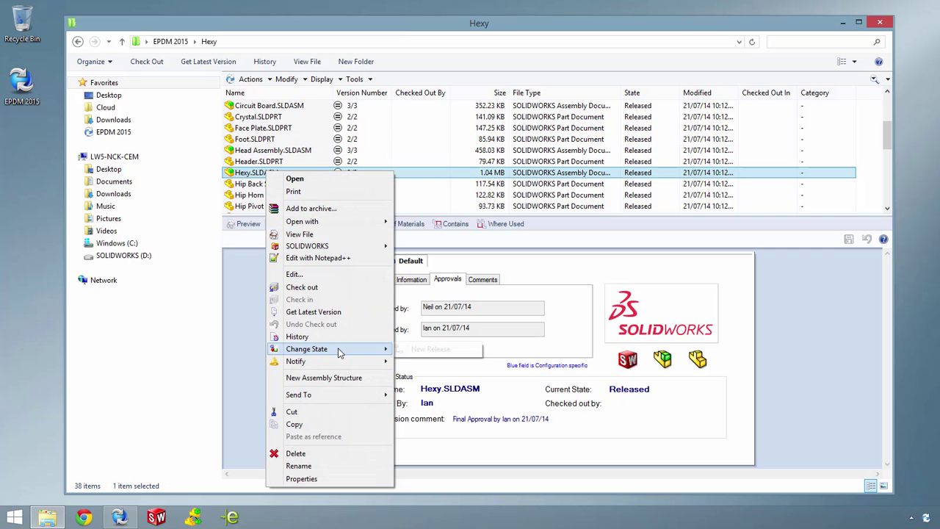
pyautogui.click(411, 350)
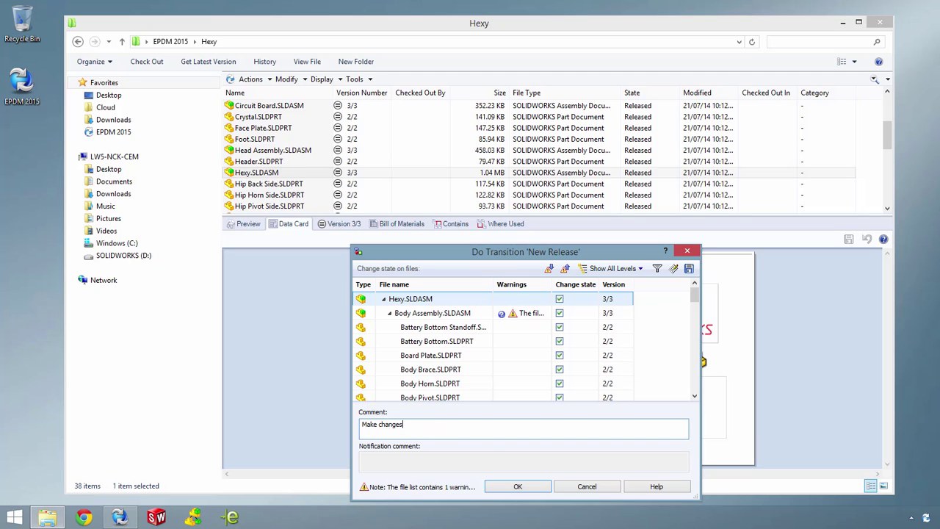
pyautogui.click(518, 487)
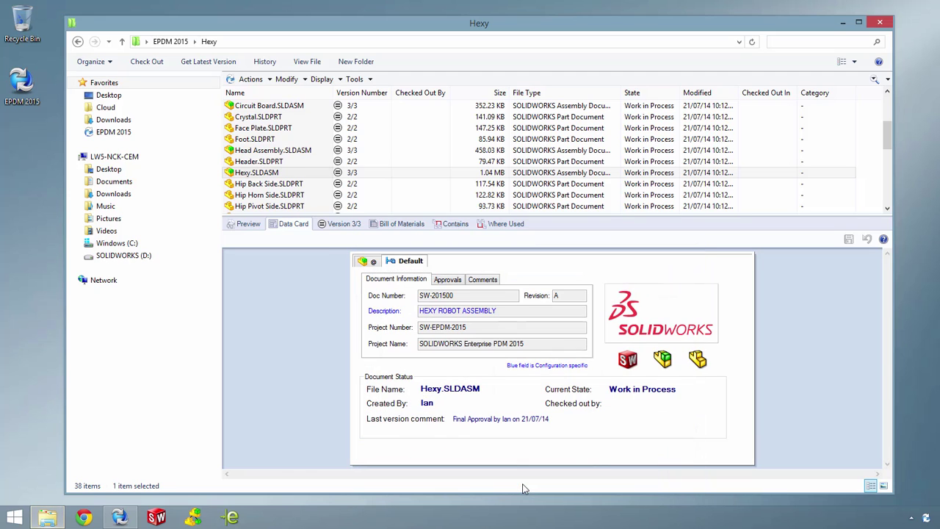
# Release Hexy.SLDASM and its references directly through the No Approval Required transition, adding a comment.
pyautogui.rightClick(279, 173)
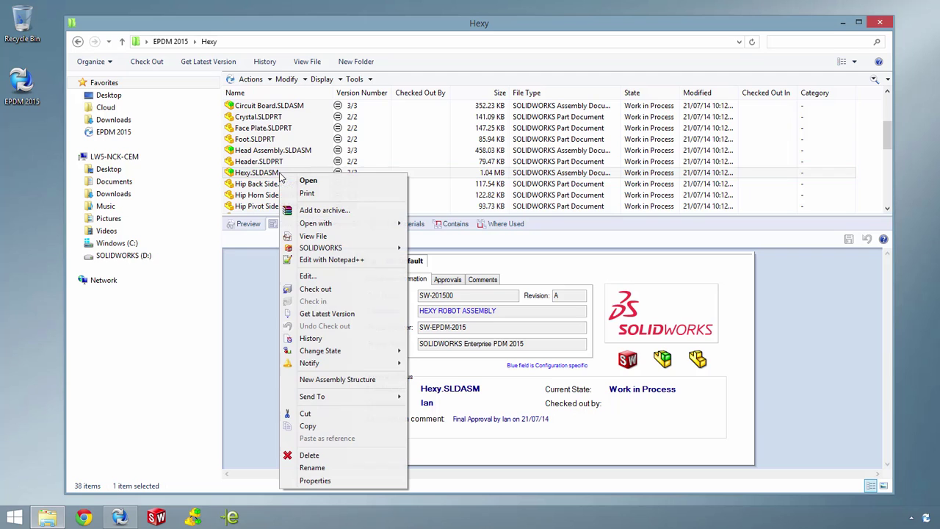
pyautogui.moveTo(323, 350)
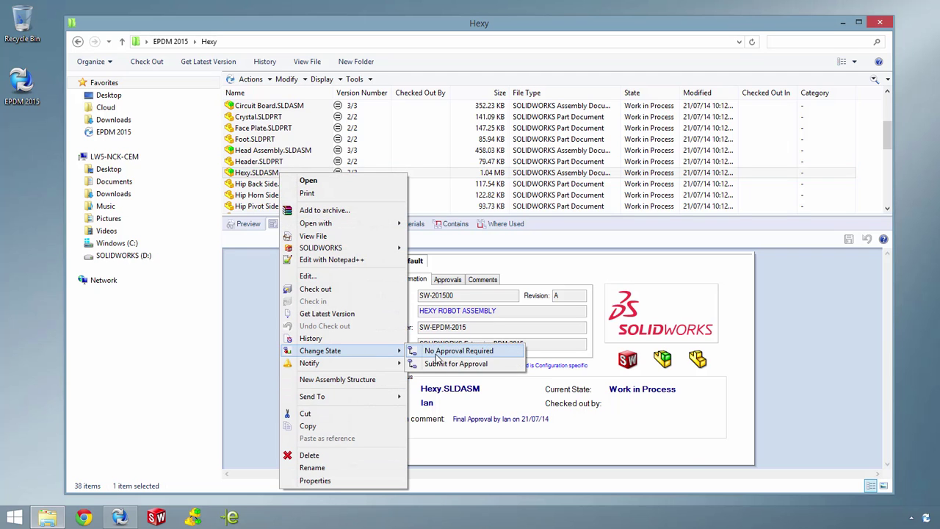
pyautogui.click(439, 352)
pyautogui.write('Aw')
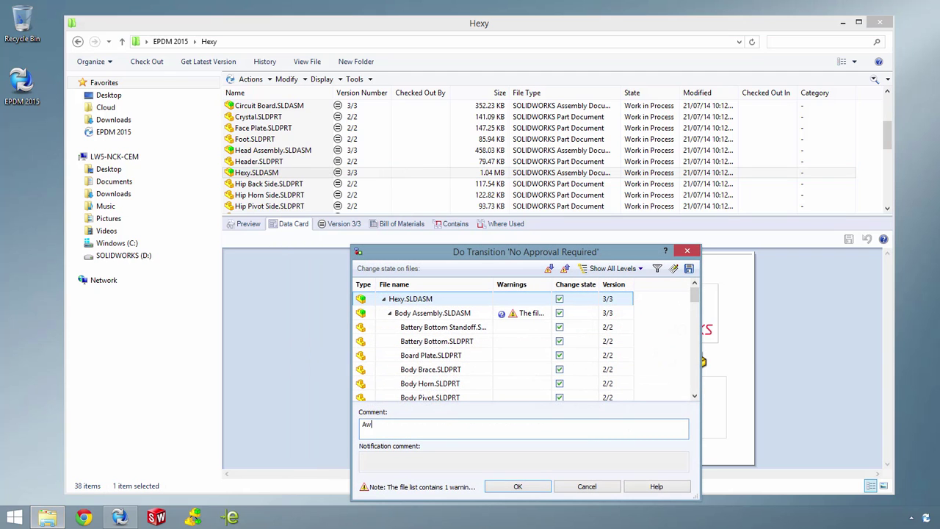
pyautogui.click(506, 486)
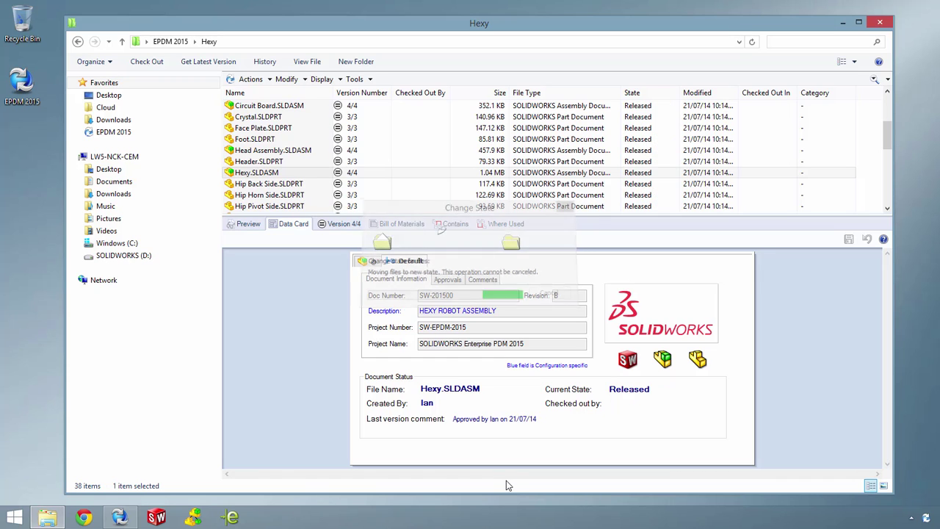
# Examine the available versions and revision comments of Hexy.SLDASM, and open the file's history.
pyautogui.click(269, 79)
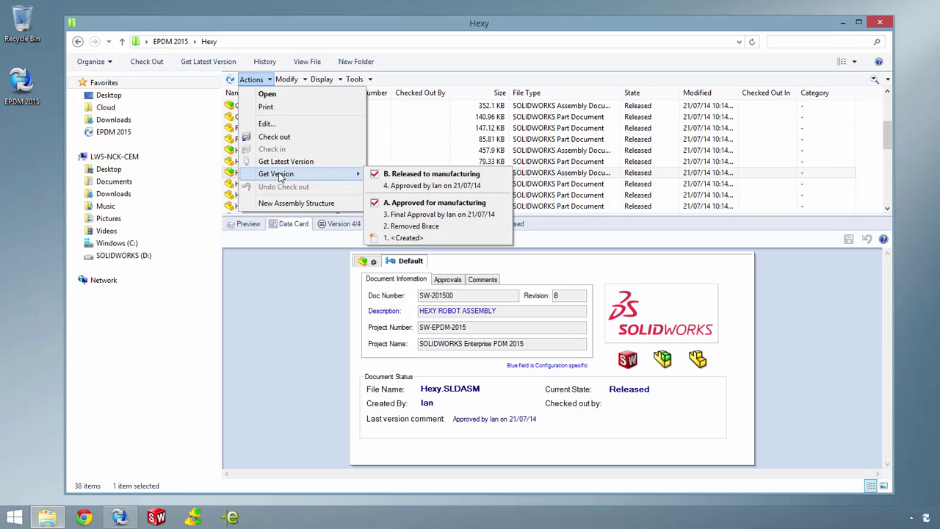
pyautogui.moveTo(354, 174)
pyautogui.click(324, 79)
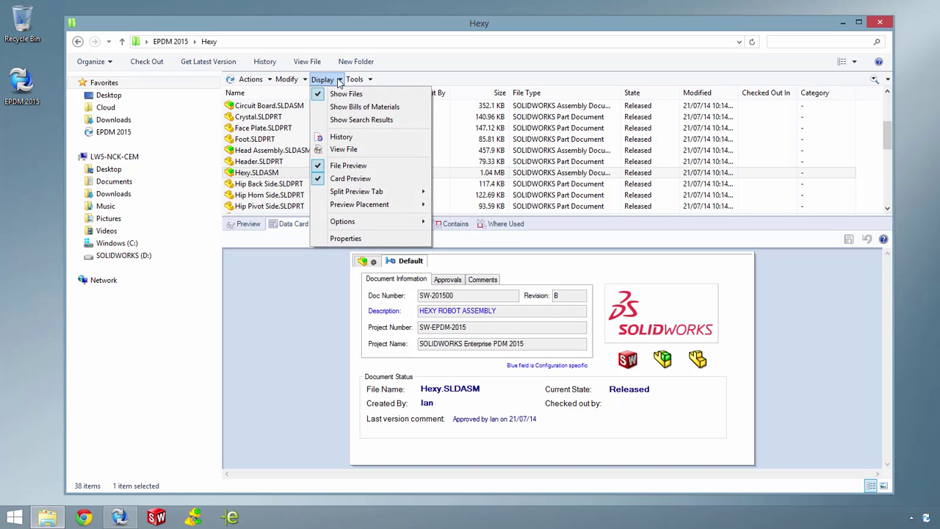
pyautogui.click(342, 137)
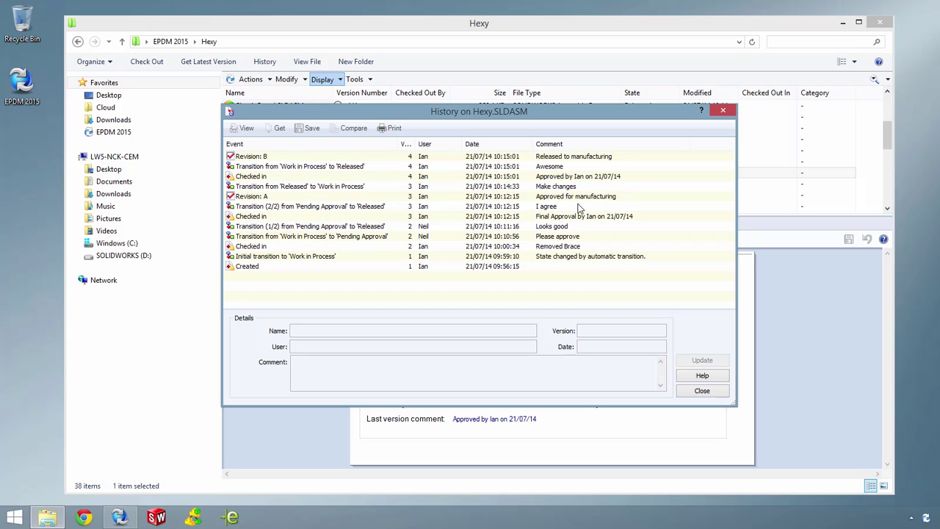
# Roll Hexy.SLDASM back to Revision A with the comment "Back to the drawing board", get the referenced files, and close the history.
pyautogui.click(280, 199)
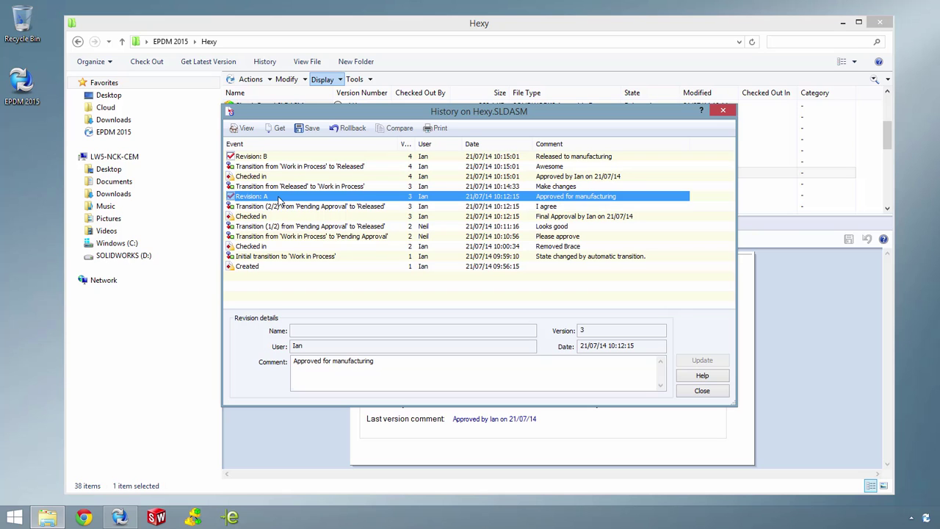
pyautogui.click(357, 128)
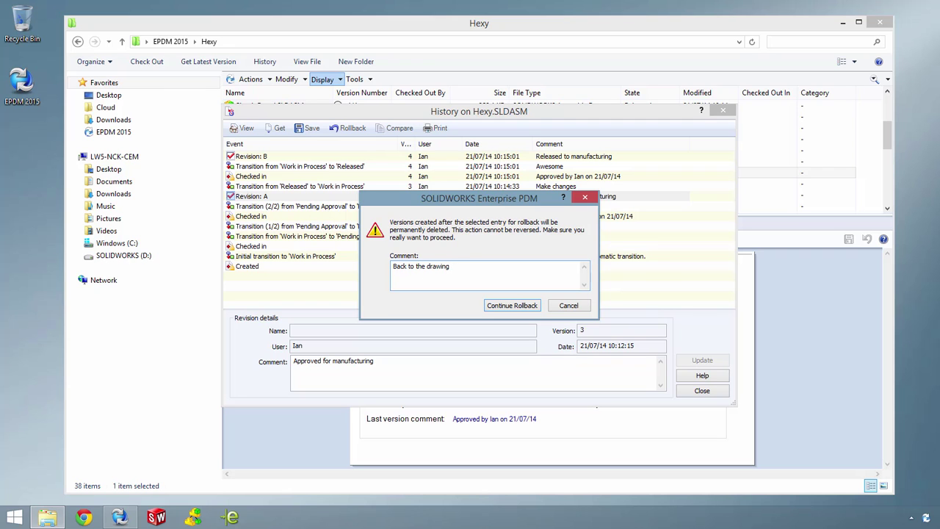
pyautogui.click(512, 307)
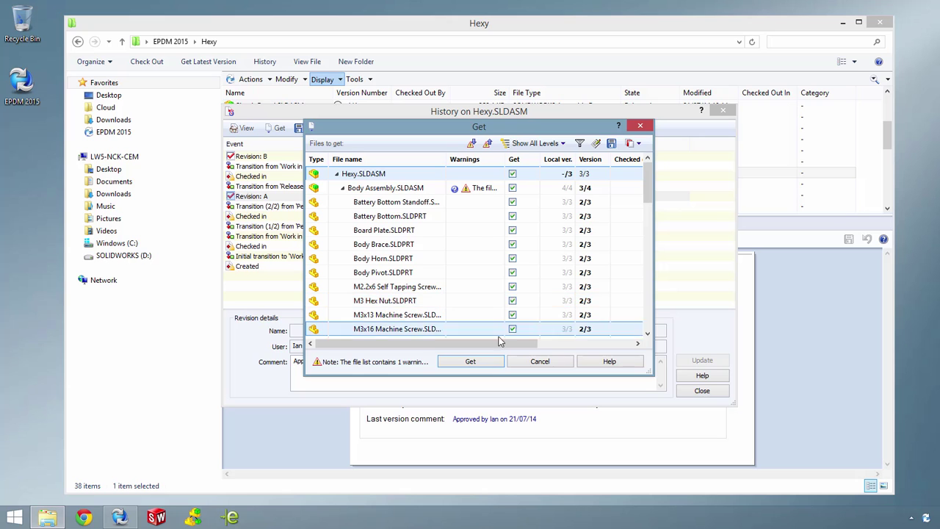
pyautogui.click(490, 360)
pyautogui.click(579, 162)
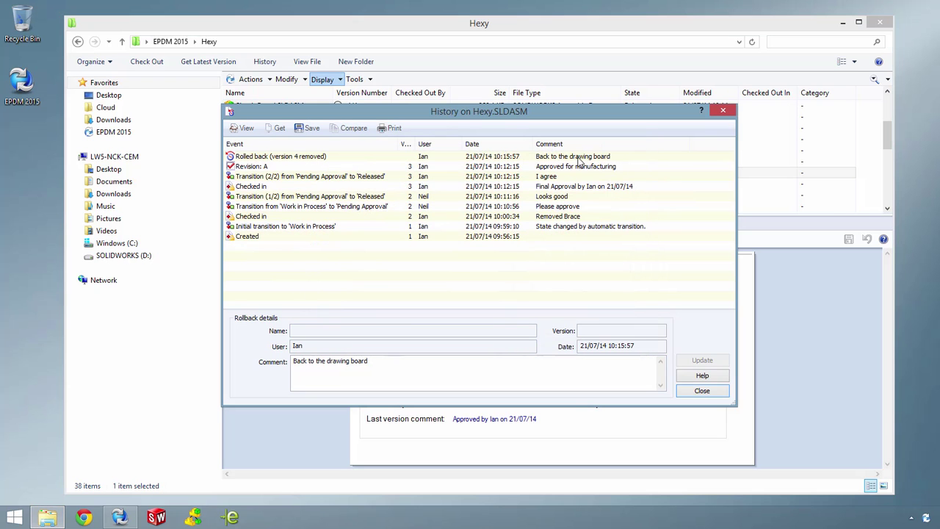
pyautogui.click(699, 390)
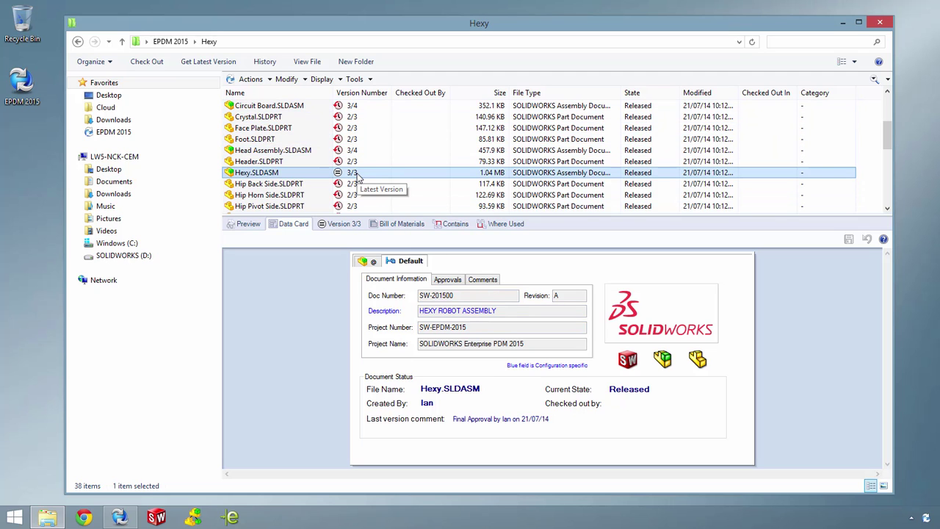
# Switch to Chrome, log in to Enterprise PDM Web2 with the account username and password, and open the Hexy folder.
pyautogui.click(83, 517)
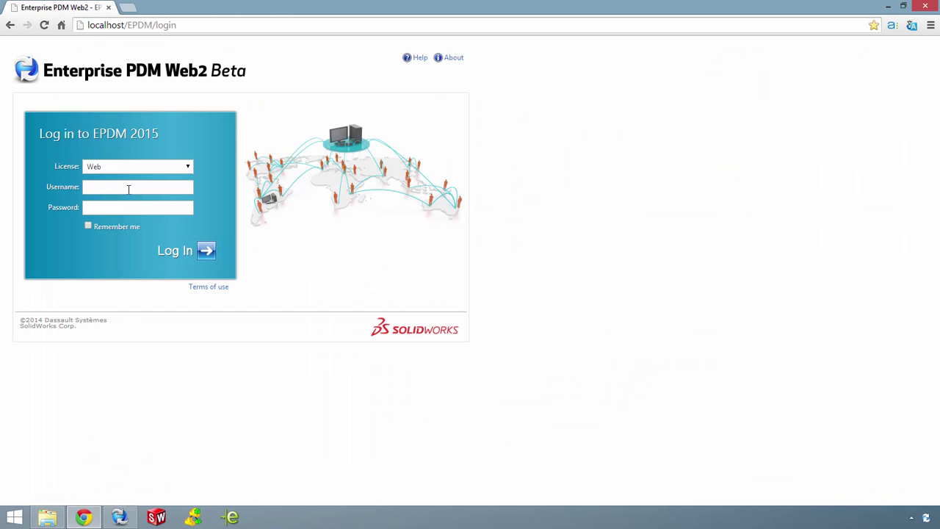
pyautogui.press('Return')
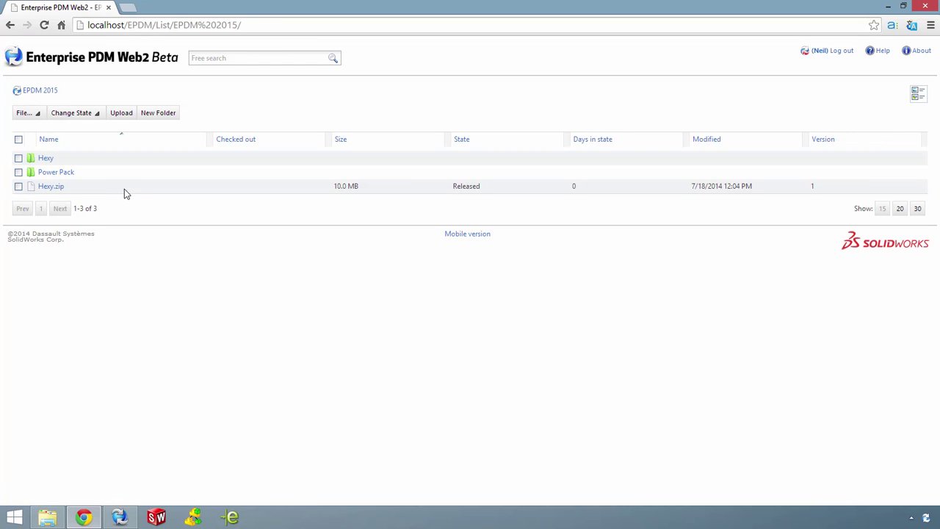
pyautogui.click(44, 159)
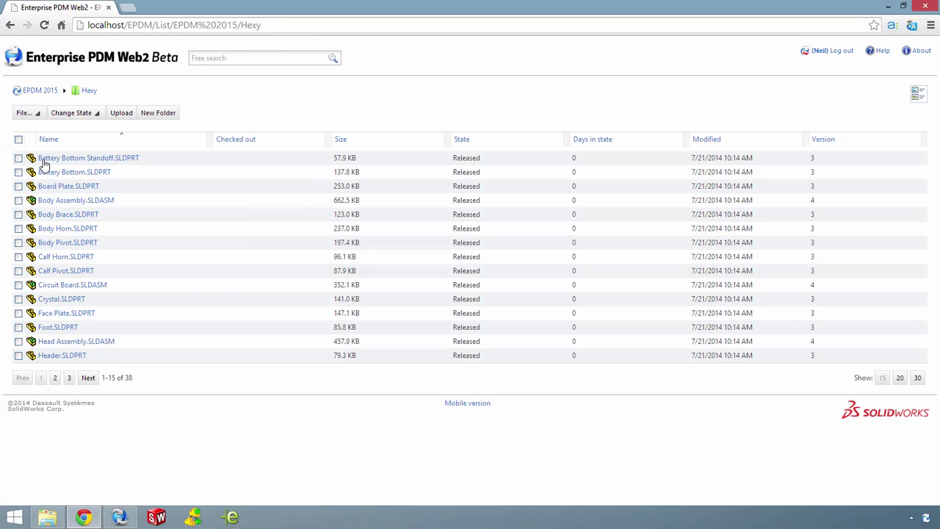
# Open Hexy.SLDASM from the Hexy folder and examine its preview and the data card of the Default configuration.
pyautogui.click(56, 377)
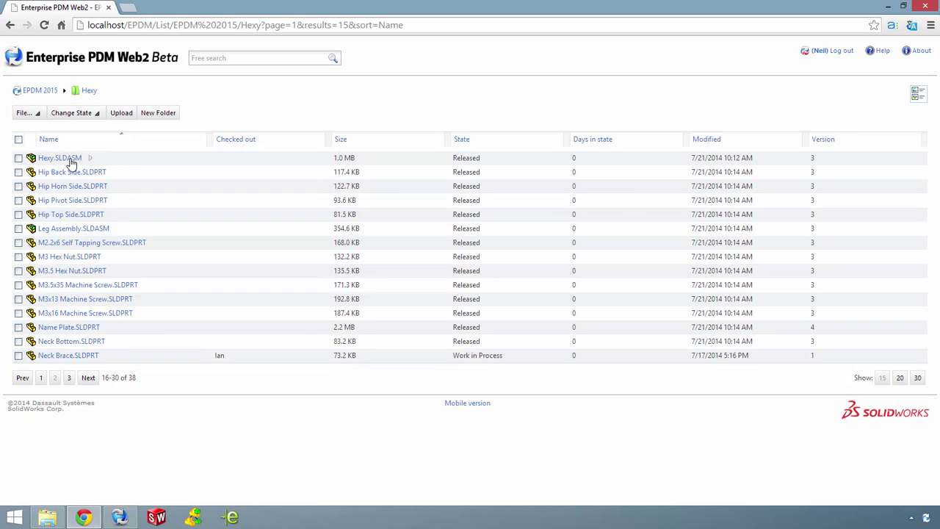
pyautogui.click(71, 159)
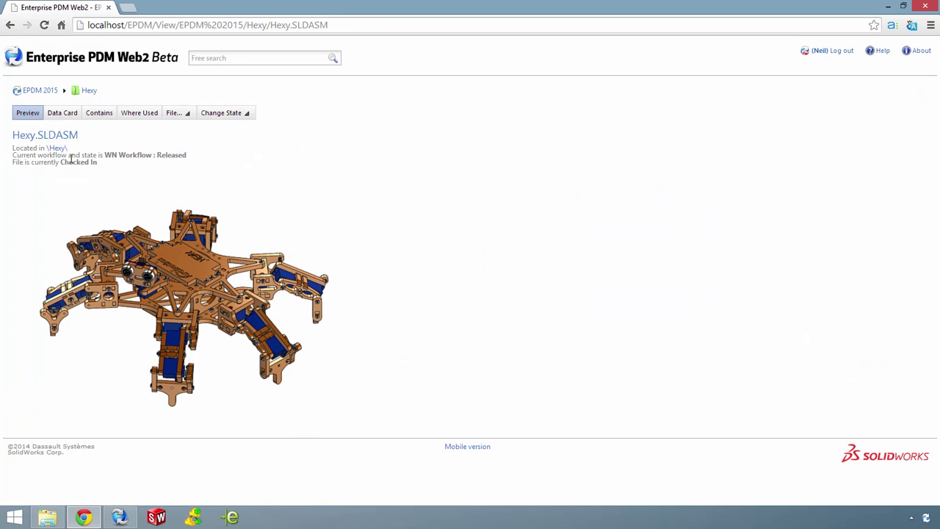
pyautogui.click(67, 118)
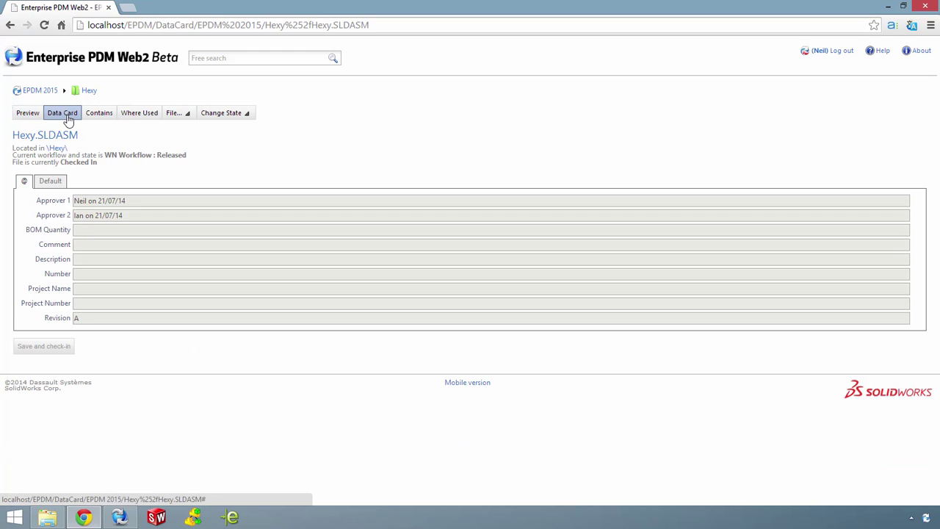
pyautogui.click(52, 184)
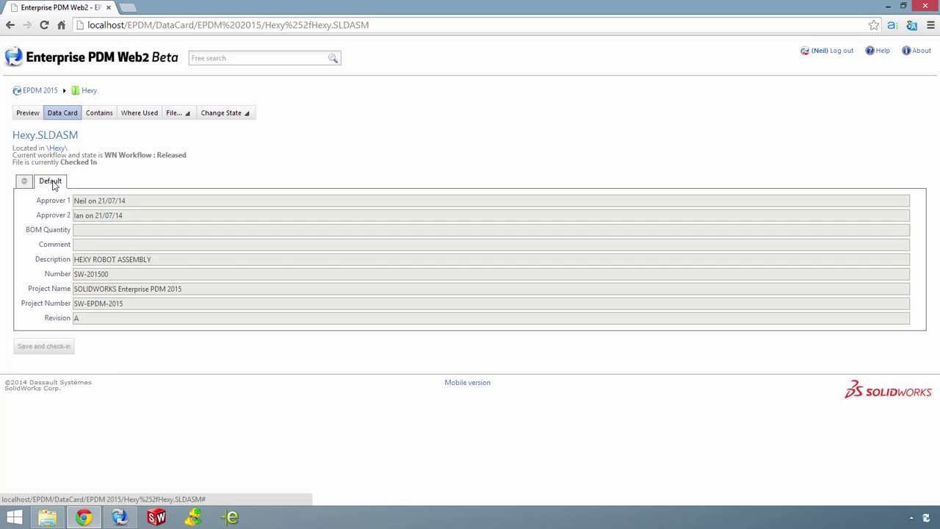
# Run the New Release transition on the top-level Hexy.SLDASM in its Contains structure with the comment "Needs changes".
pyautogui.click(106, 118)
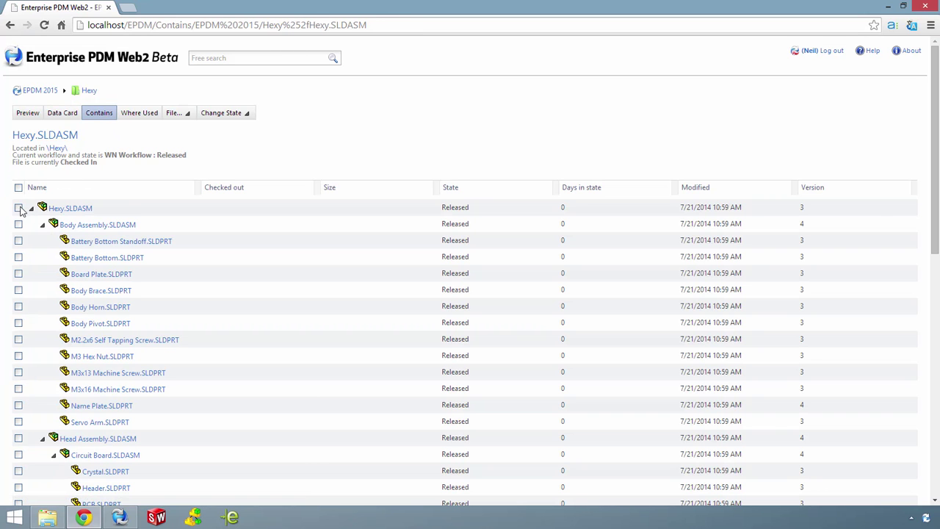
pyautogui.click(18, 208)
pyautogui.click(188, 116)
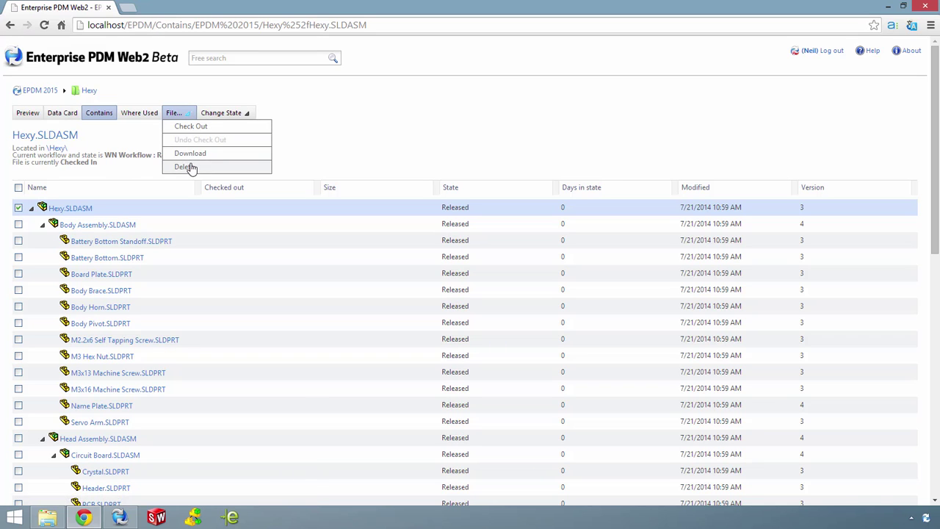
pyautogui.click(245, 115)
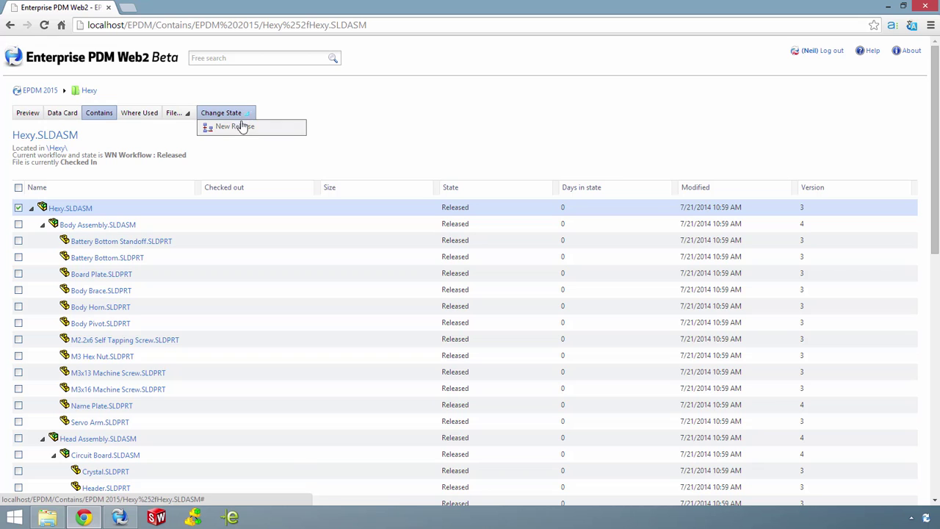
pyautogui.click(242, 127)
pyautogui.click(404, 240)
pyautogui.write('Needs changes')
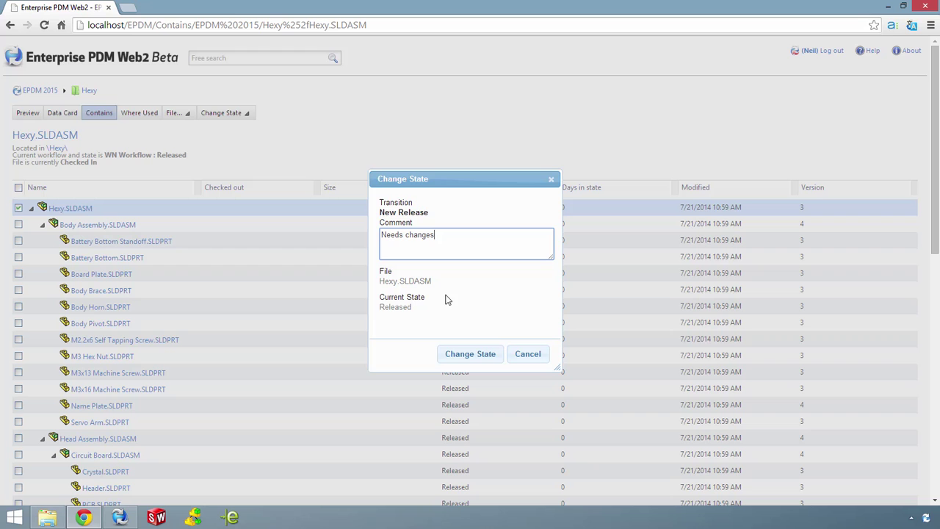
pyautogui.click(472, 355)
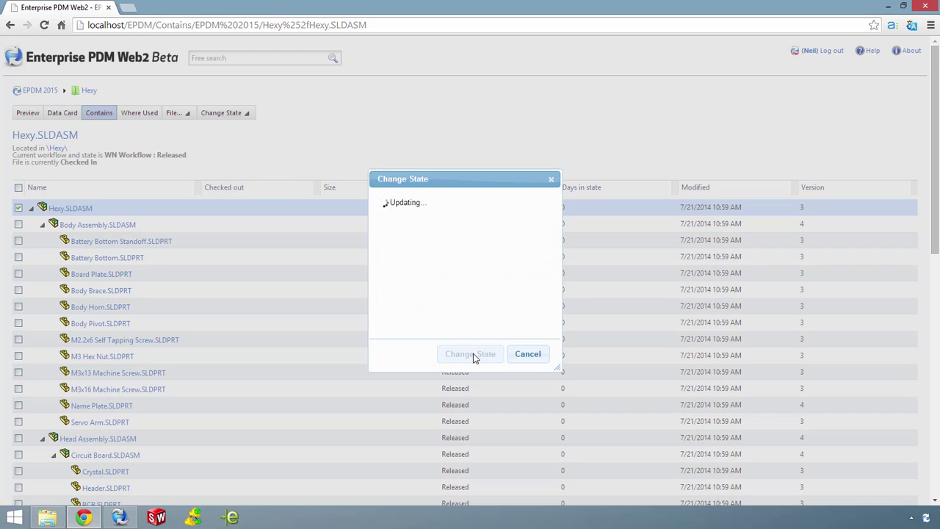
pyautogui.click(522, 357)
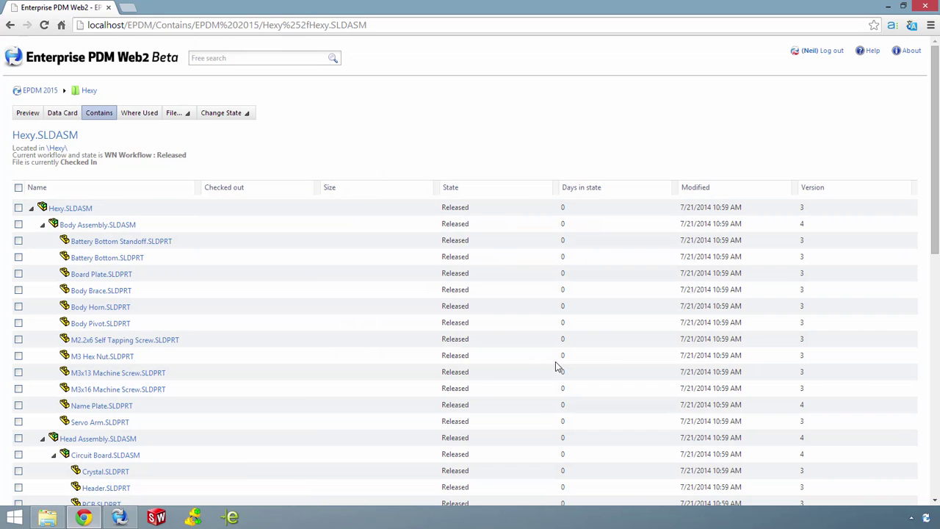
# Switch to the mobile version of the site in a narrow, phone-width browser window and open the details of Body Assembly.SLDASM.
pyautogui.scroll(-2, 937, 380)
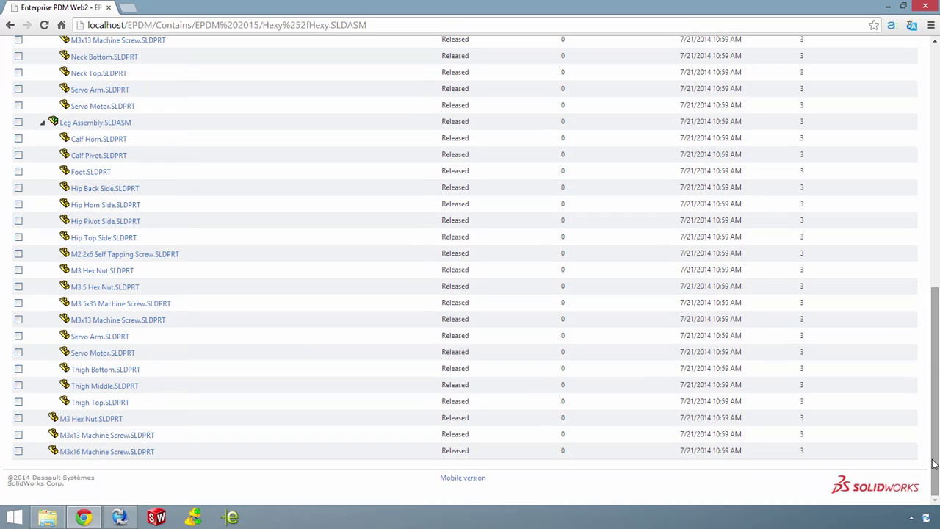
pyautogui.click(471, 477)
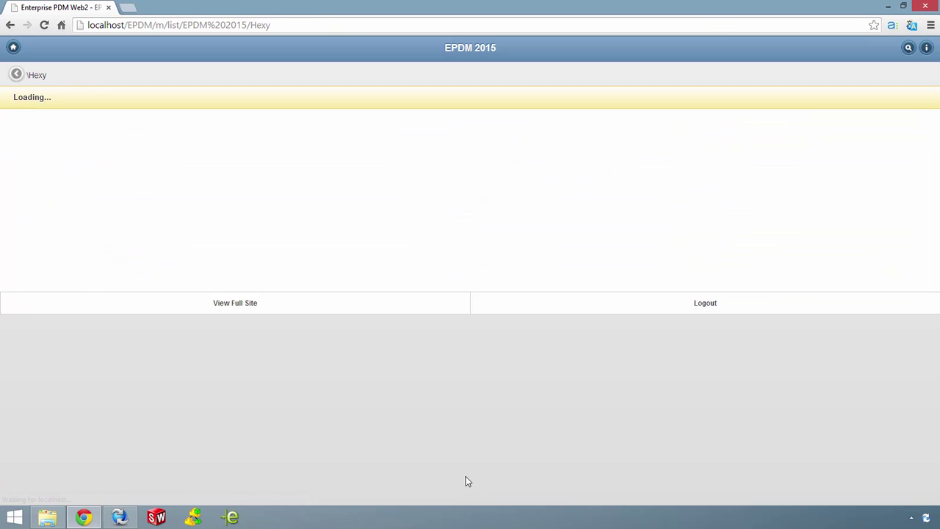
pyautogui.doubleClick(432, 13)
pyautogui.moveTo(192, 163); pyautogui.dragTo(595, 139)
pyautogui.moveTo(753, 30); pyautogui.dragTo(488, 28)
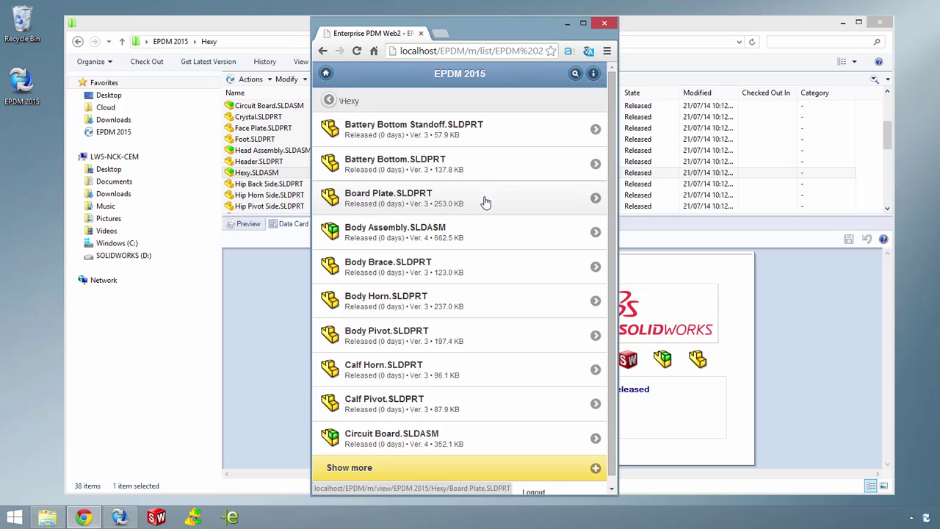
pyautogui.click(583, 236)
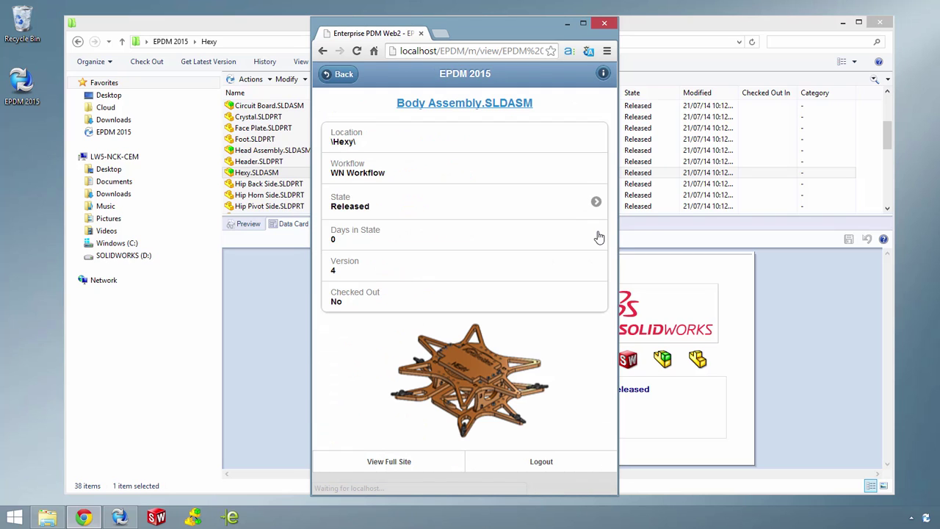